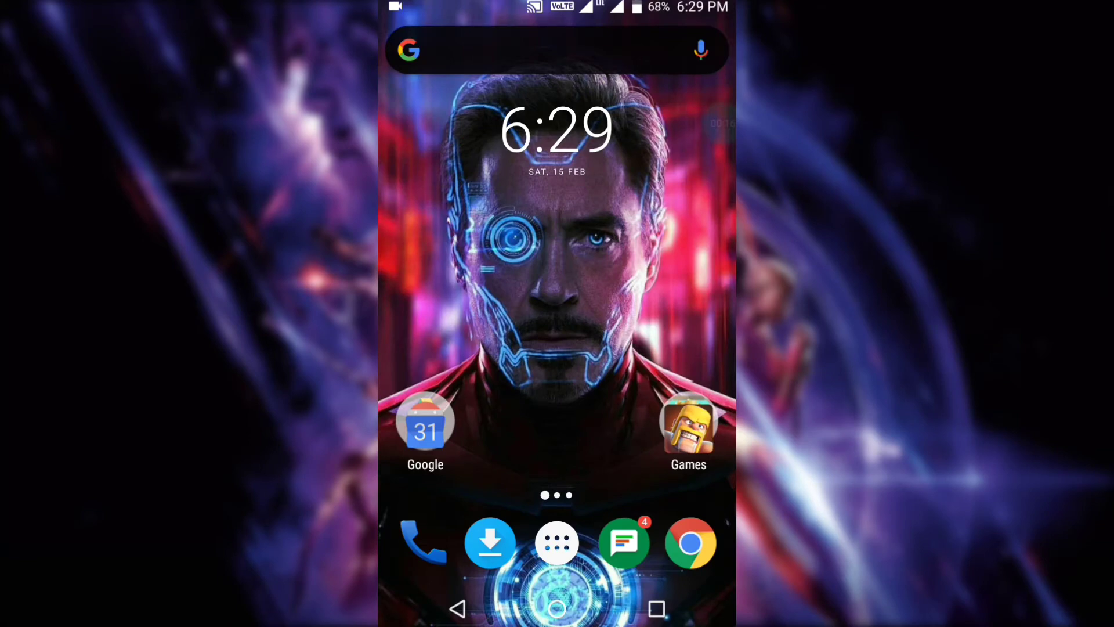
Launch Google Photos from the Google folder and open its Settings
{"action": "left_click", "coordinate": [426, 422]}
{"action": "left_click", "coordinate": [594, 296]}
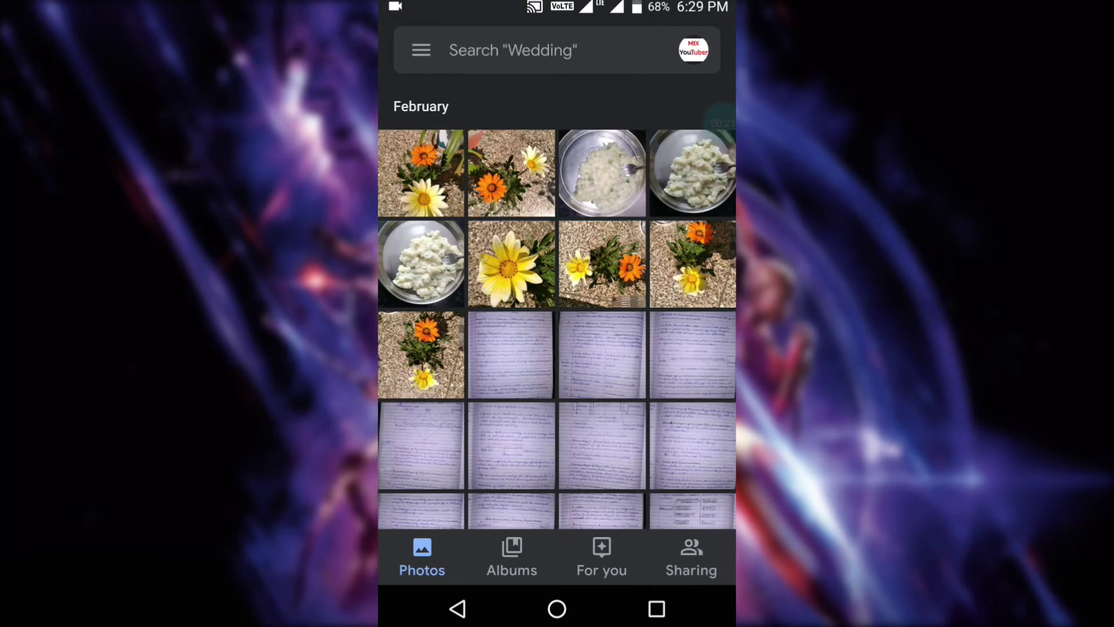
{"action": "left_click", "coordinate": [433, 40]}
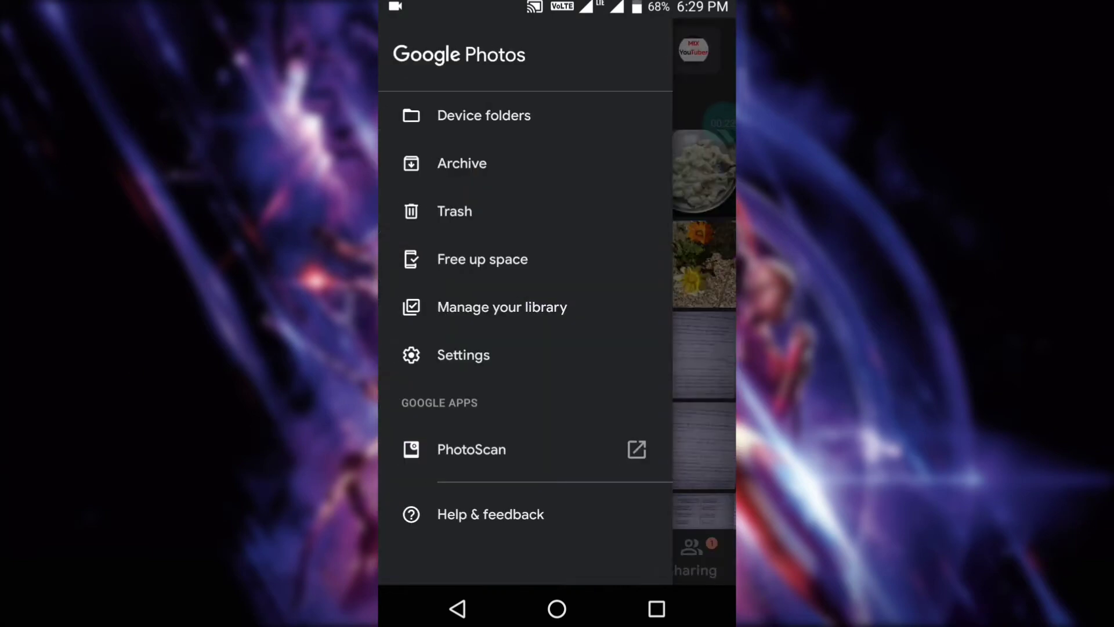
{"action": "left_click", "coordinate": [522, 355]}
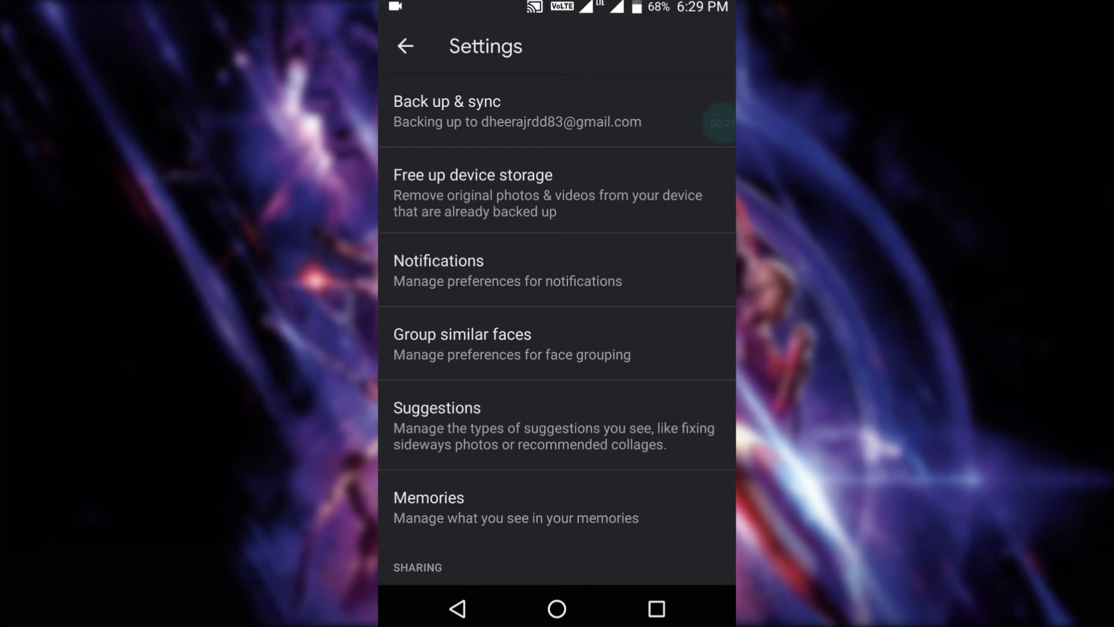
Open Back up & sync and view the Backup mode choices, with High quality selected
{"action": "left_click", "coordinate": [639, 105]}
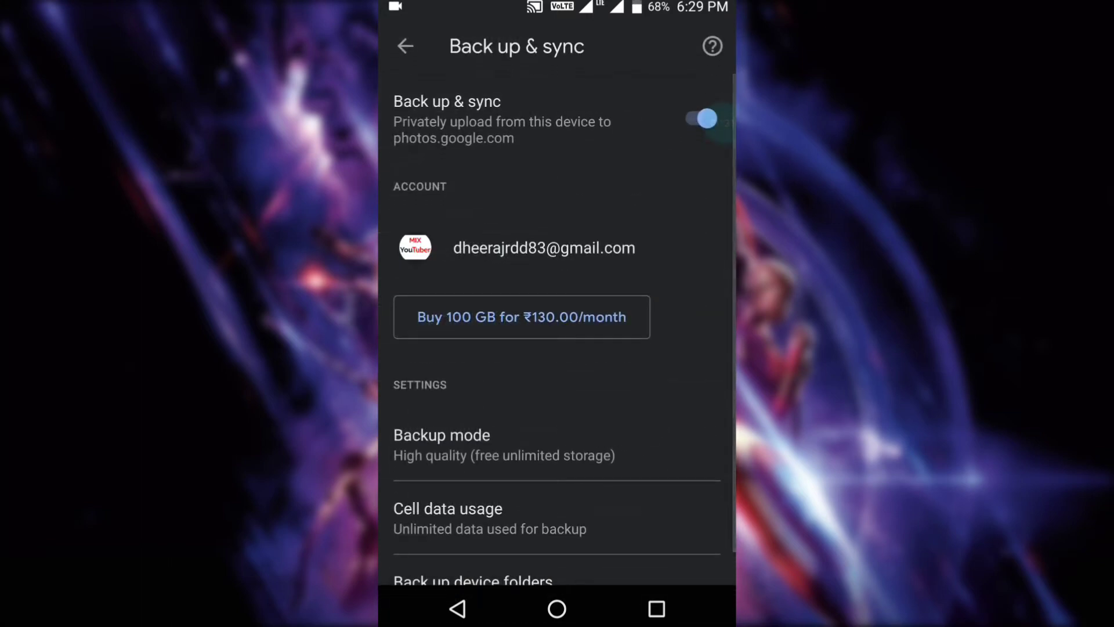
{"action": "left_click_drag", "start_coordinate": [624, 415], "coordinate": [625, 374]}
{"action": "left_click", "coordinate": [533, 411]}
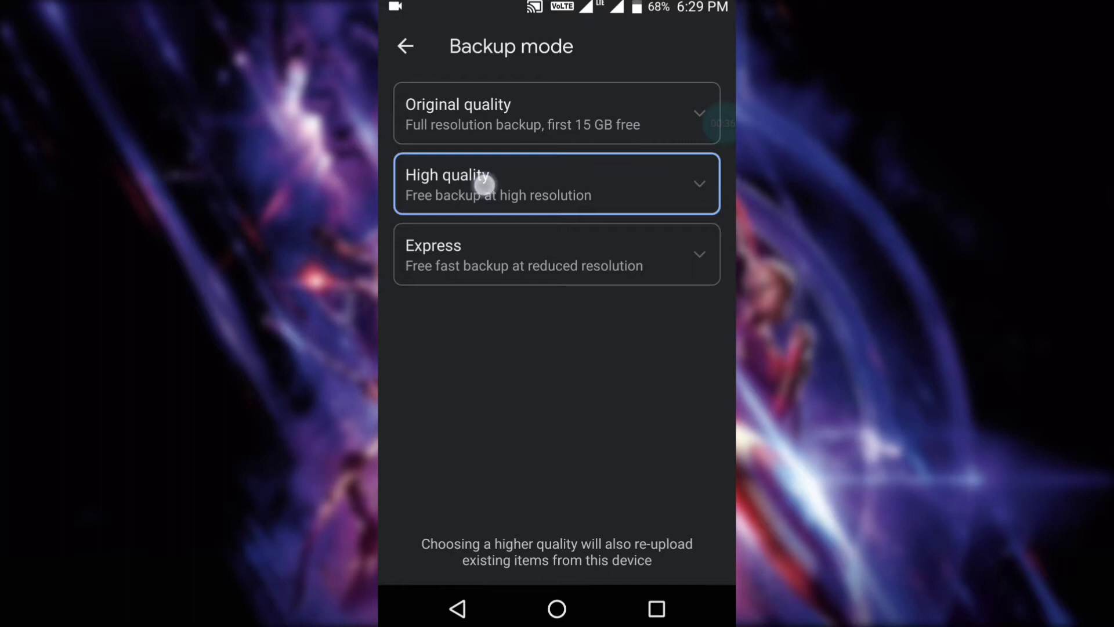
Check the High quality option details and keep it as the backup mode
{"action": "left_click", "coordinate": [484, 185]}
{"action": "left_click", "coordinate": [494, 185]}
{"action": "left_click", "coordinate": [457, 608]}
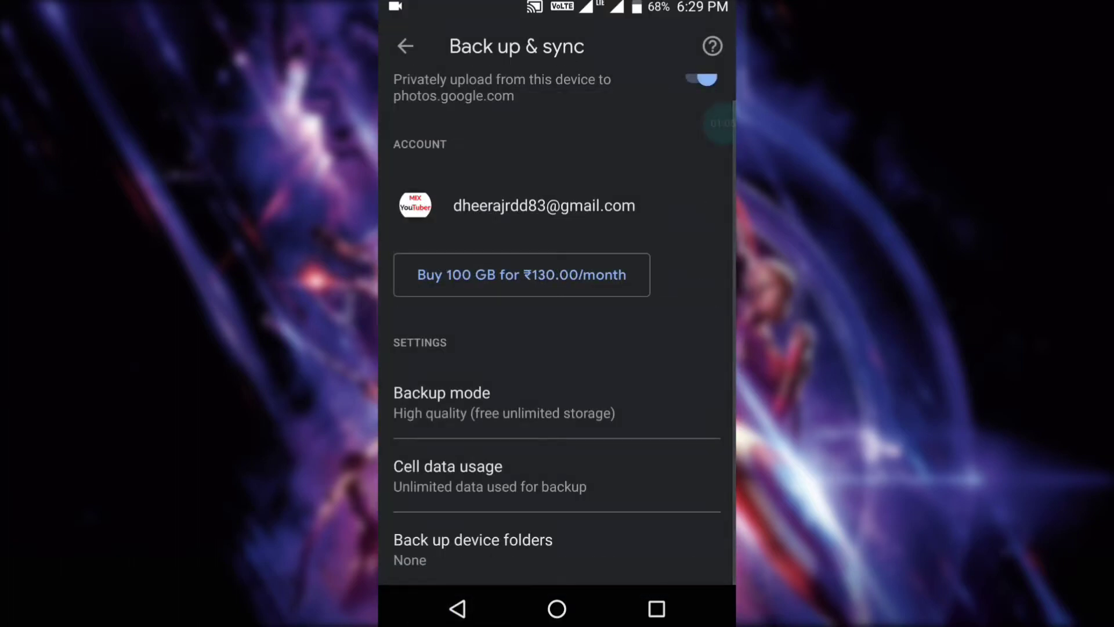
Review Cell data usage with backup left unlimited, then return to the main photo grid
{"action": "left_click_drag", "start_coordinate": [646, 398], "coordinate": [653, 374]}
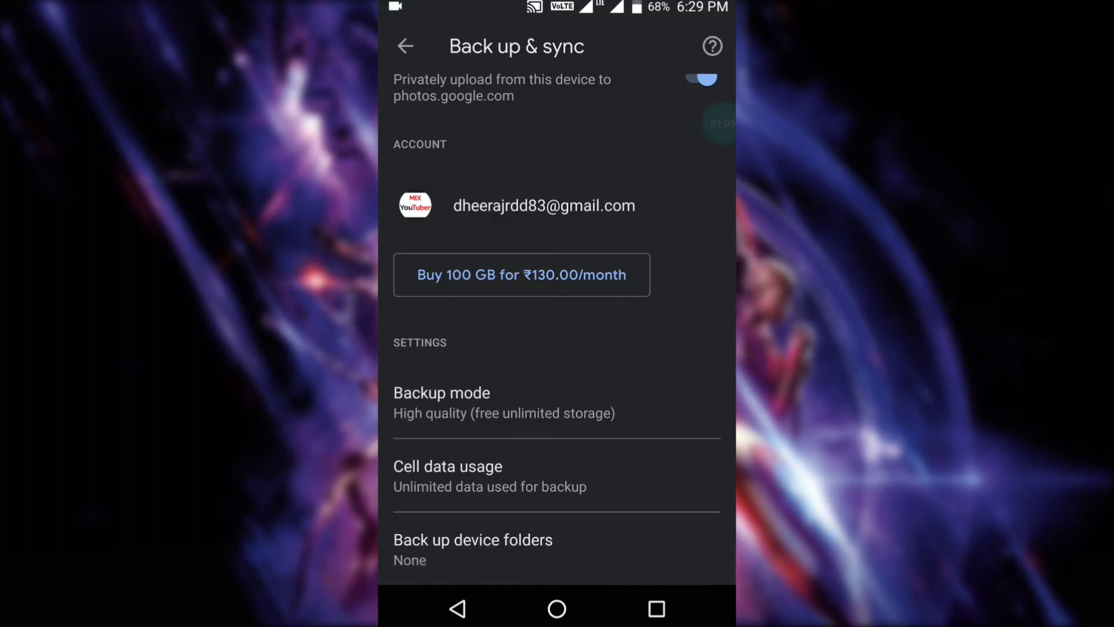
{"action": "left_click", "coordinate": [572, 477]}
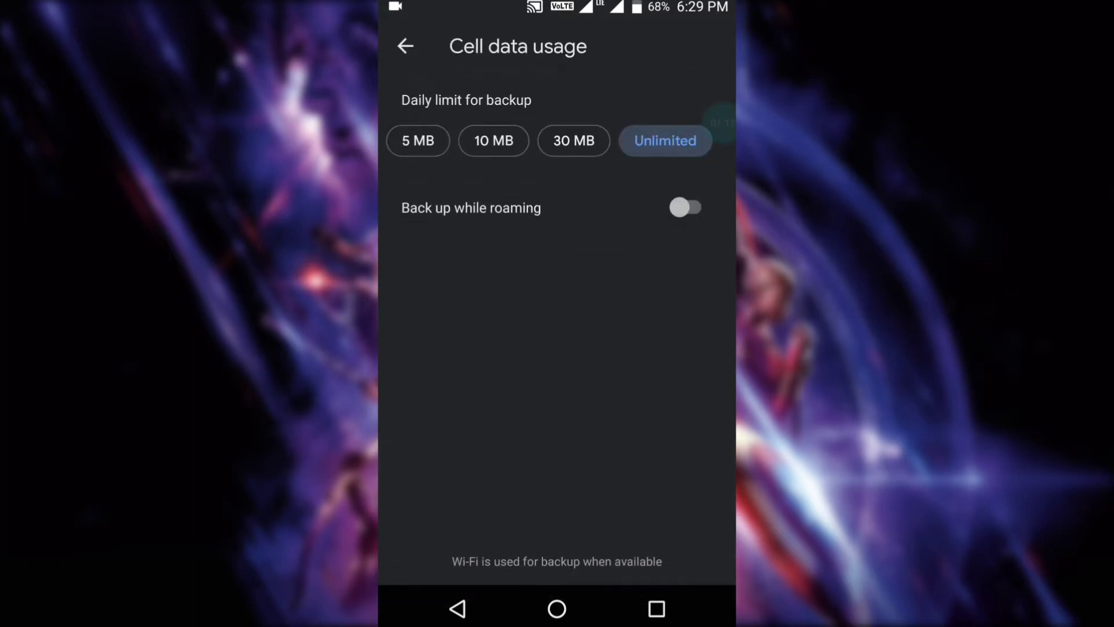
{"action": "mouse_move", "coordinate": [667, 145]}
{"action": "left_mouse_down"}
{"action": "mouse_move", "coordinate": [701, 141]}
{"action": "mouse_move", "coordinate": [675, 164]}
{"action": "left_mouse_up"}
{"action": "left_click", "coordinate": [680, 200]}
{"action": "left_click", "coordinate": [458, 607]}
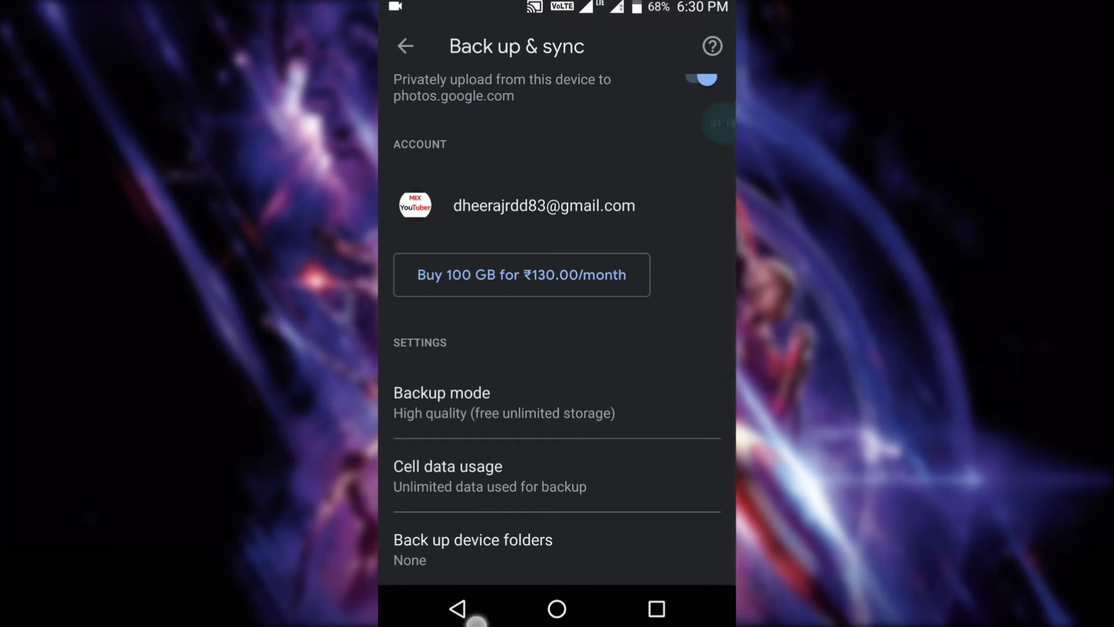
{"action": "left_click", "coordinate": [476, 620]}
{"action": "left_click", "coordinate": [461, 617]}
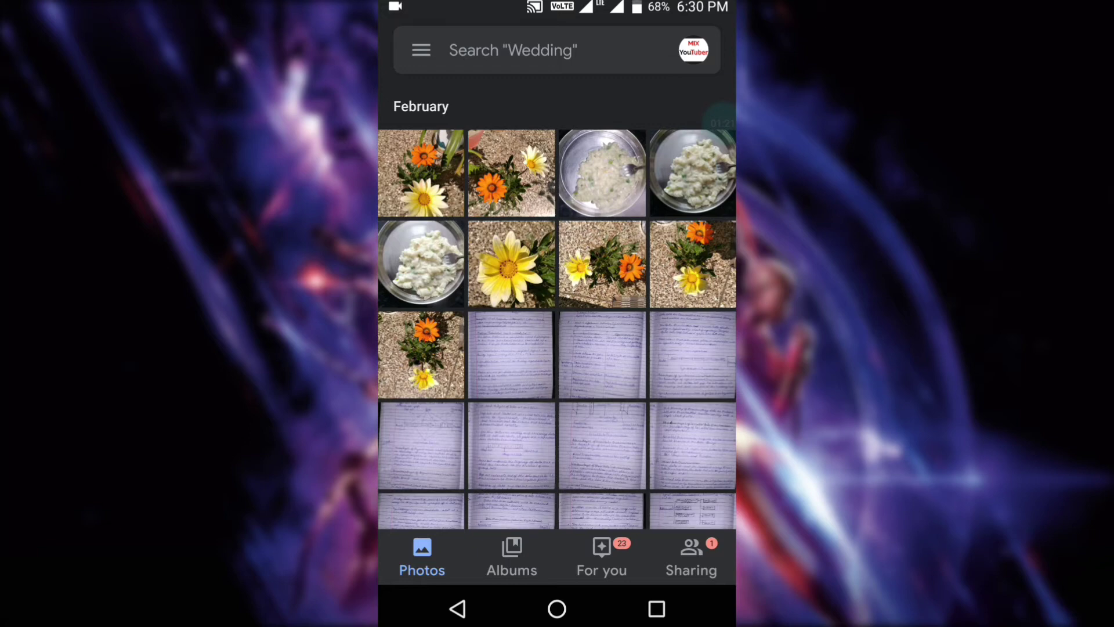
Photograph a red cap and then a gold foil sheet with the Camera app
{"action": "left_click", "coordinate": [557, 608]}
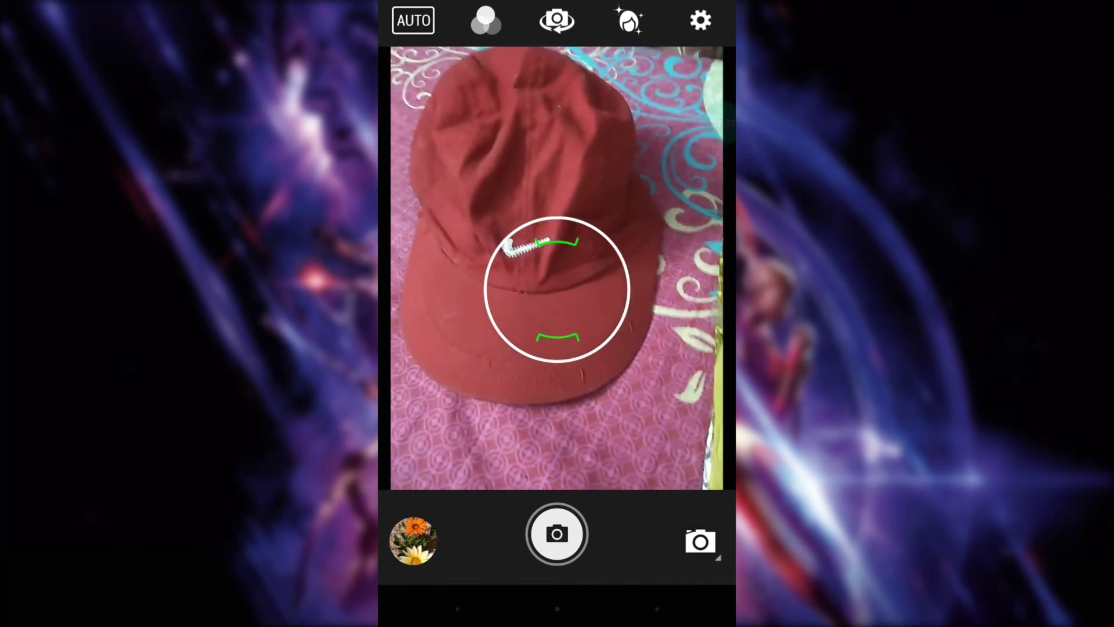
{"action": "left_click", "coordinate": [562, 526]}
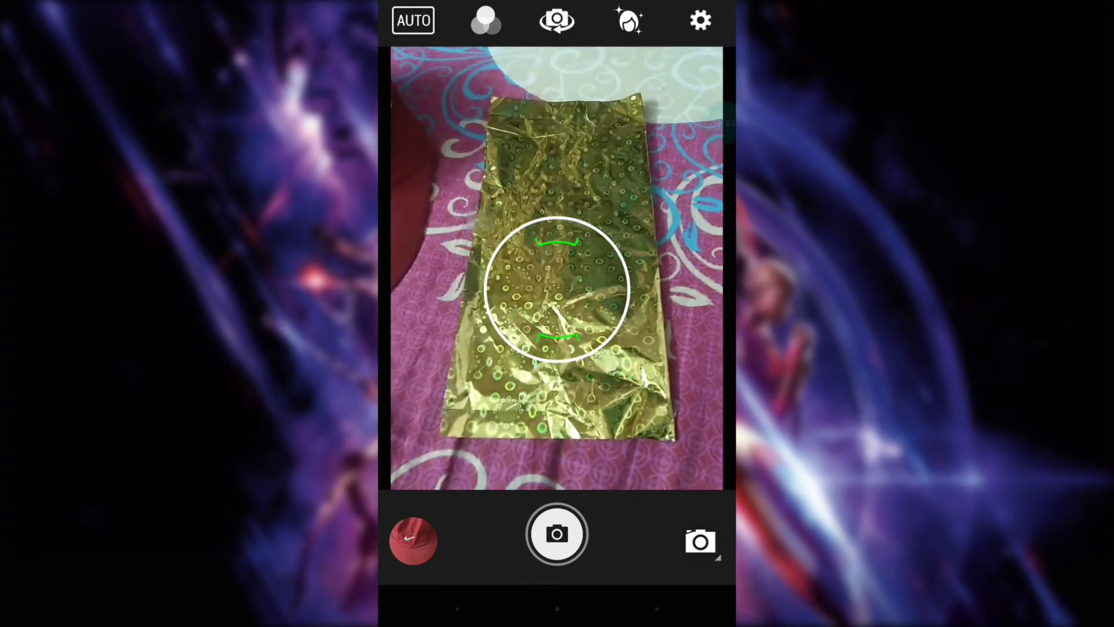
{"action": "left_click", "coordinate": [557, 534]}
{"action": "left_click", "coordinate": [557, 608]}
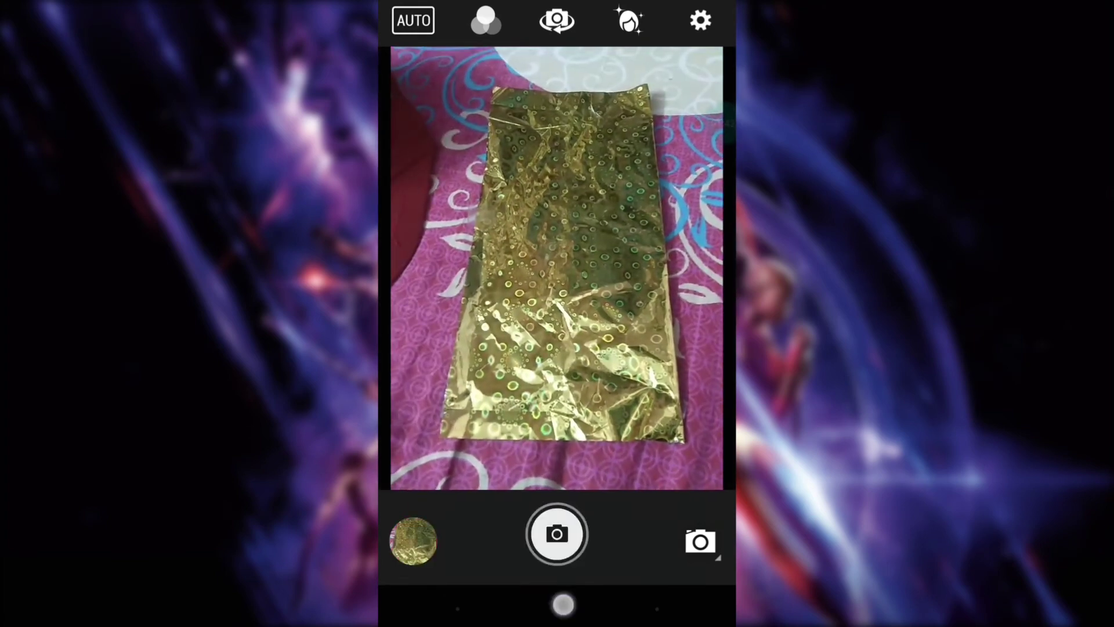
Launch the Gallery app from the full app list
{"action": "left_click", "coordinate": [426, 423]}
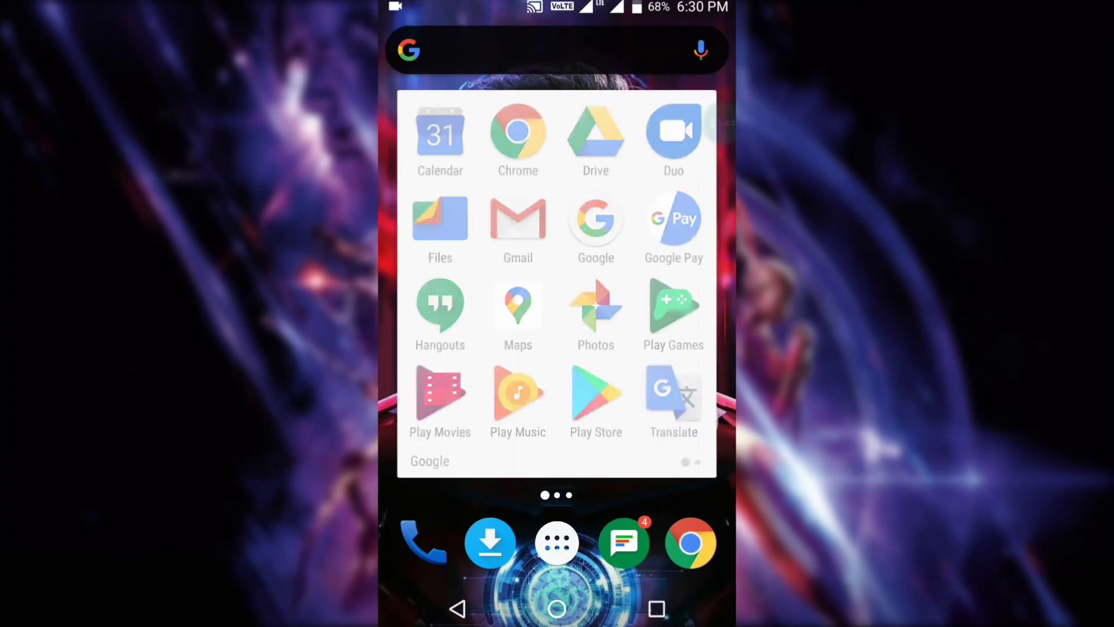
{"action": "key", "text": "Escape"}
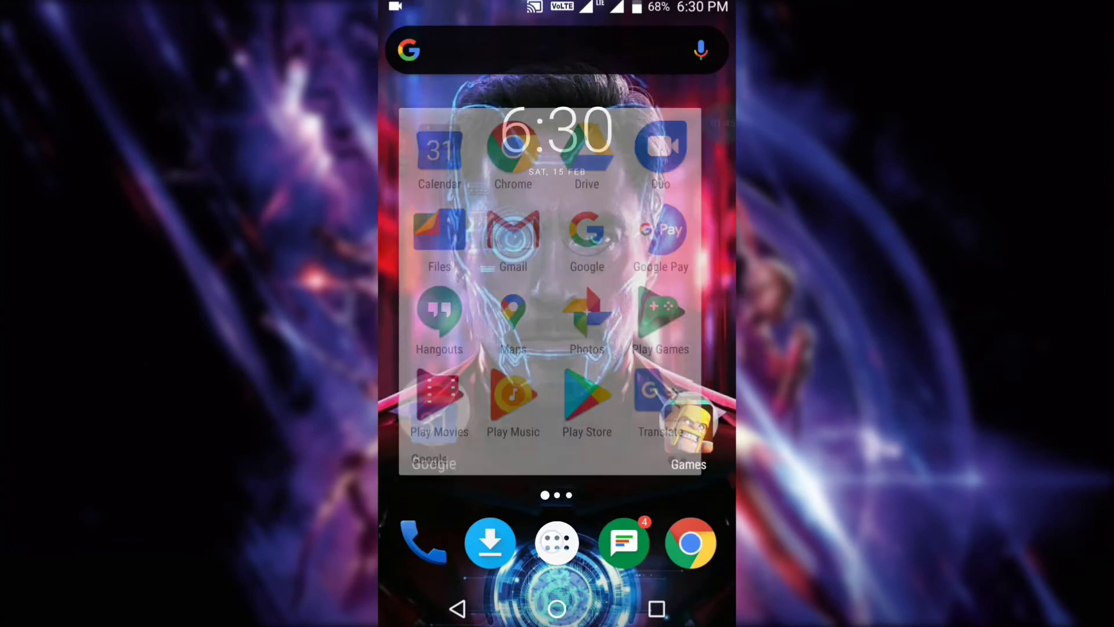
{"action": "left_click", "coordinate": [557, 543]}
{"action": "scroll", "coordinate": [557, 325], "scroll_direction": "down", "scroll_amount": 5}
{"action": "scroll", "coordinate": [558, 325], "scroll_direction": "down", "scroll_amount": 5}
{"action": "left_click", "coordinate": [679, 372]}
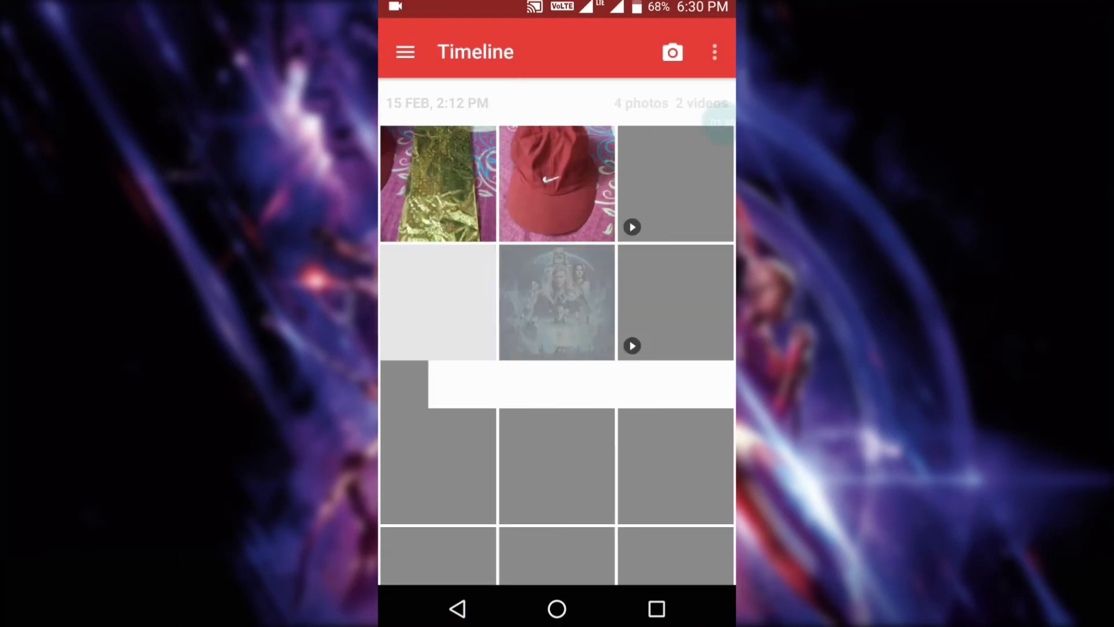
Select the red cap and gold foil photos and share them via Upload to Photos
{"action": "left_click", "coordinate": [557, 183]}
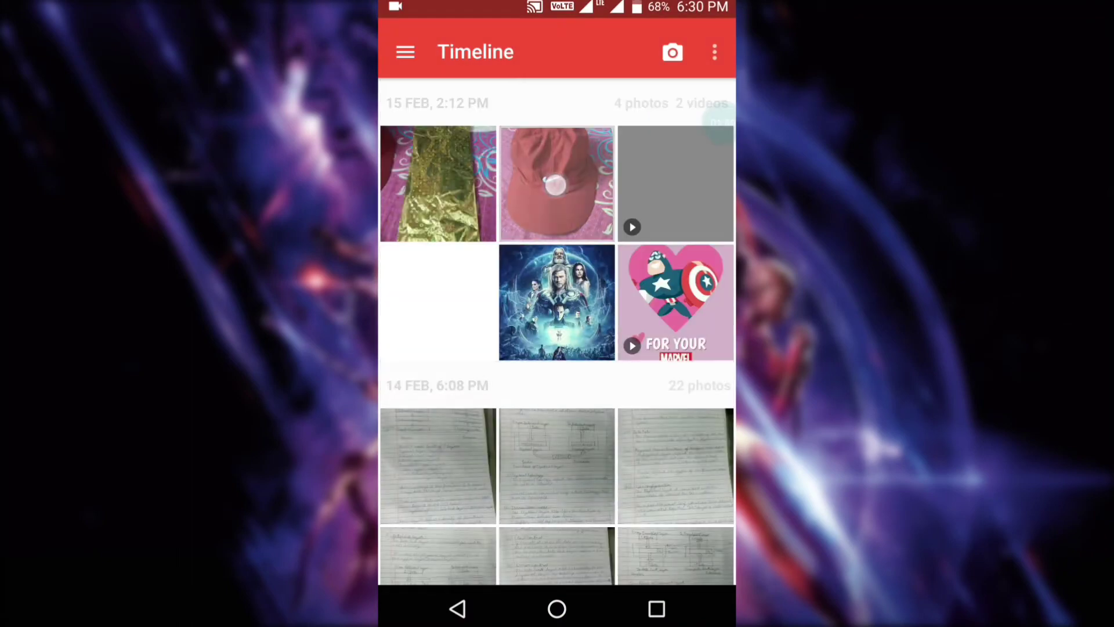
{"action": "left_click", "coordinate": [438, 183]}
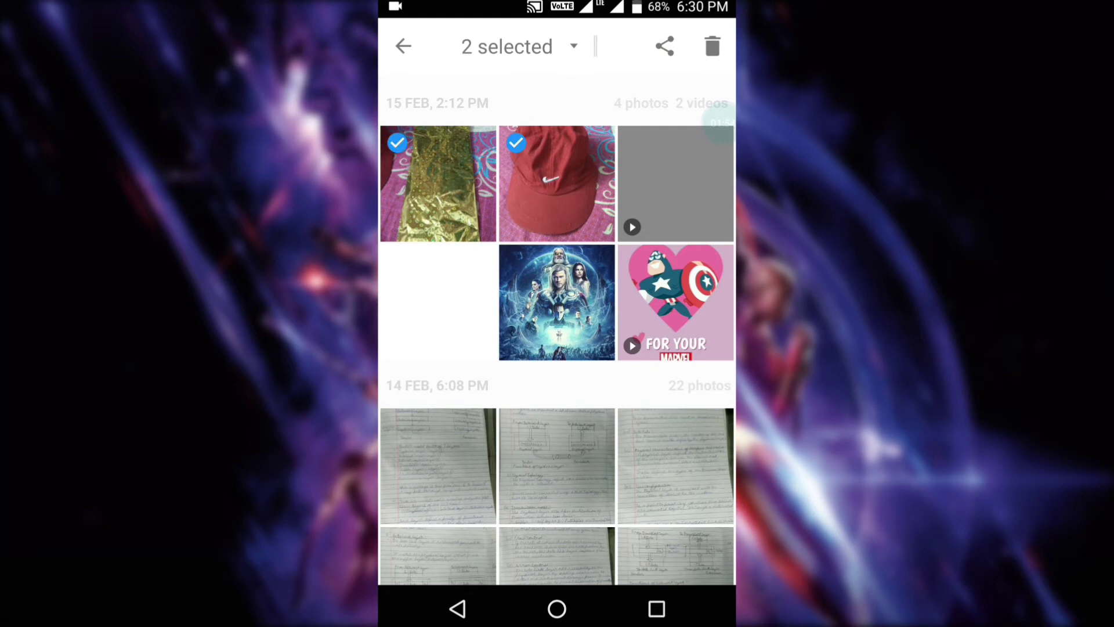
{"action": "left_click", "coordinate": [665, 46]}
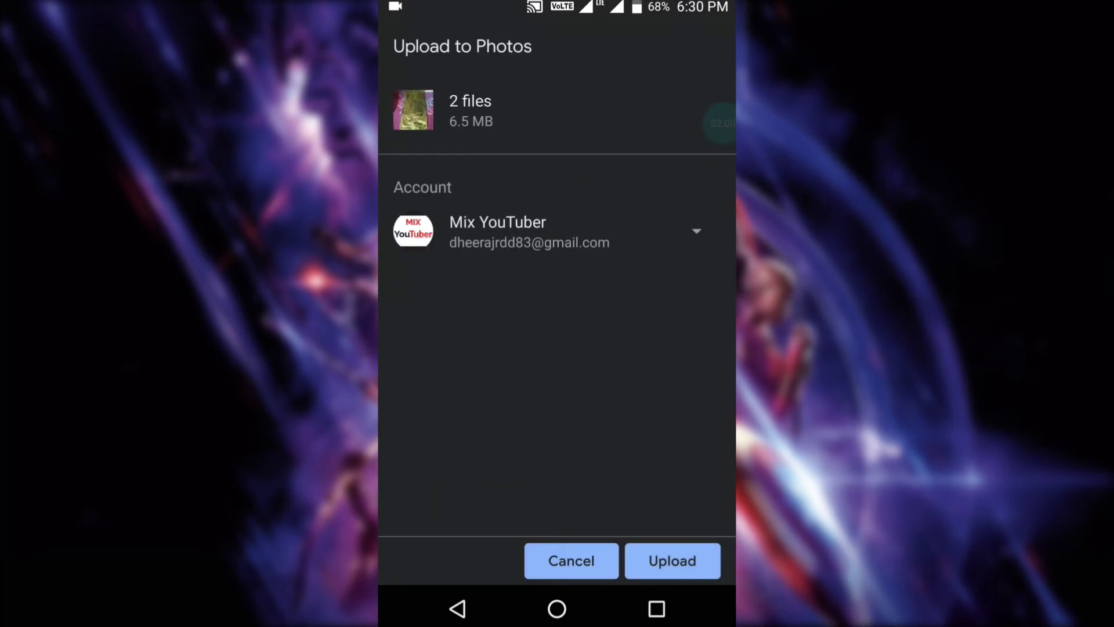
Confirm uploading the 2 photos and go home once the upload completes
{"action": "left_click", "coordinate": [696, 564]}
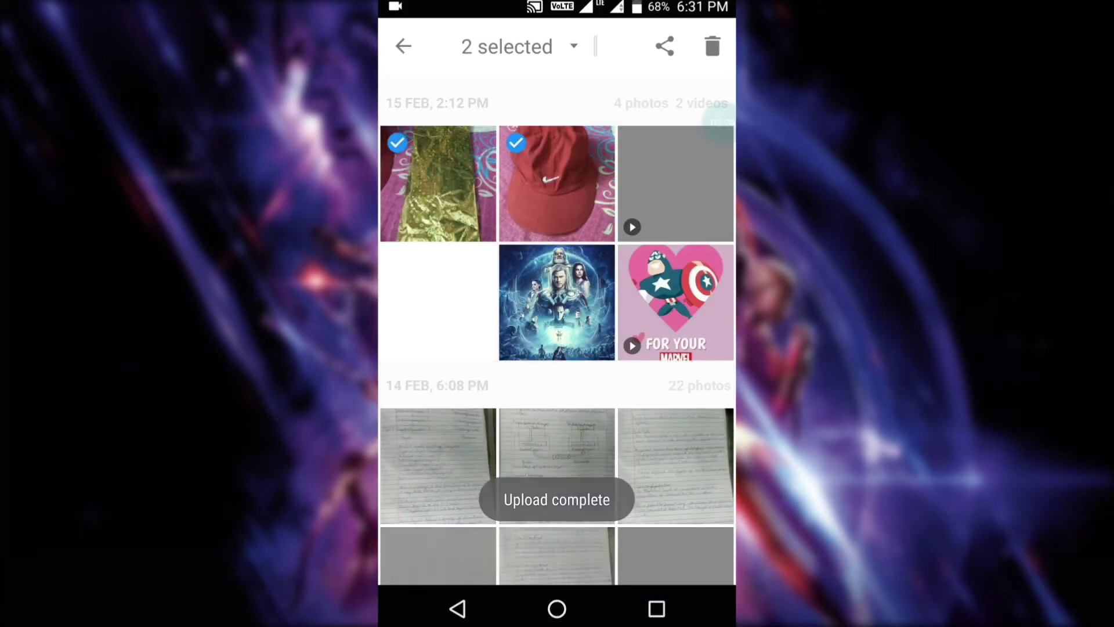
{"action": "left_click", "coordinate": [557, 609]}
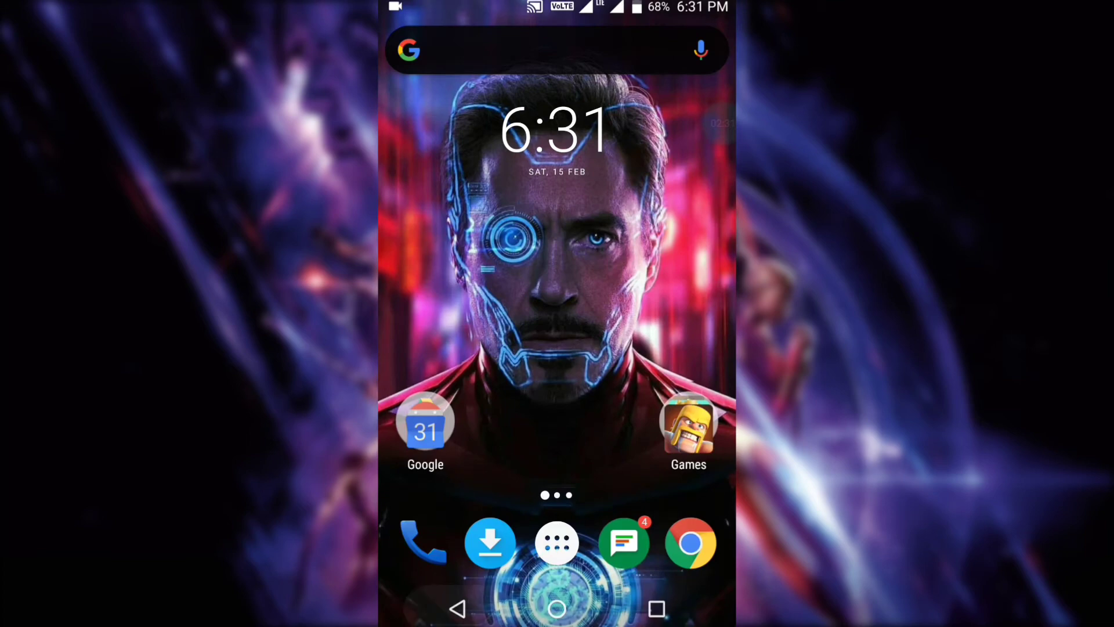
Reopen Google Photos and verify the red cap and gold foil photos lead the February grid
{"action": "left_click", "coordinate": [425, 423]}
{"action": "left_click", "coordinate": [596, 308]}
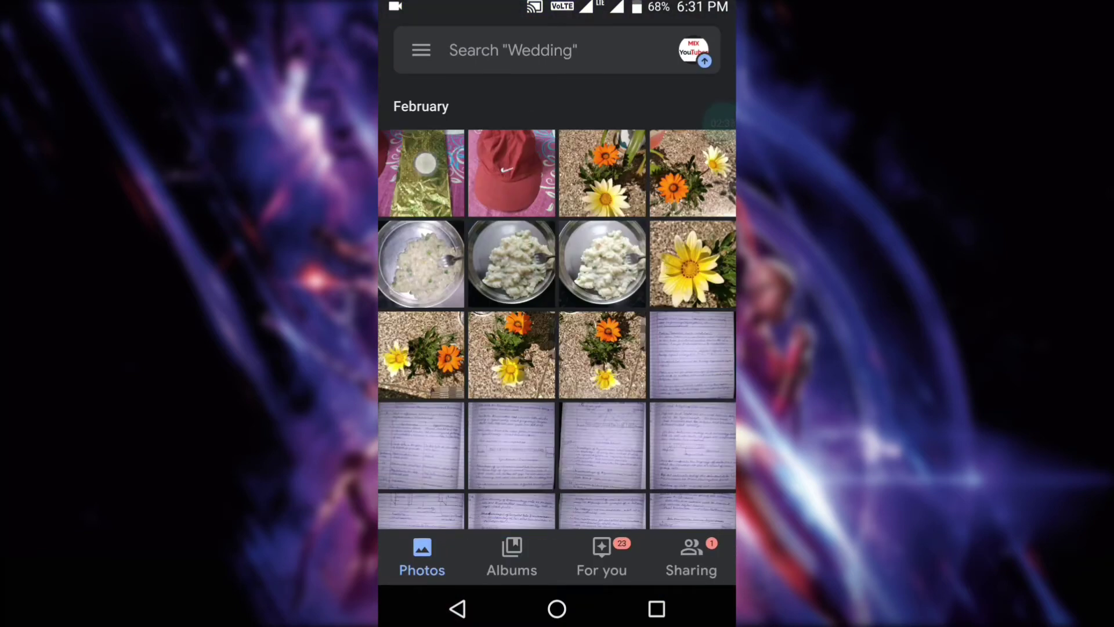
{"action": "left_click_drag", "start_coordinate": [425, 165], "coordinate": [481, 199]}
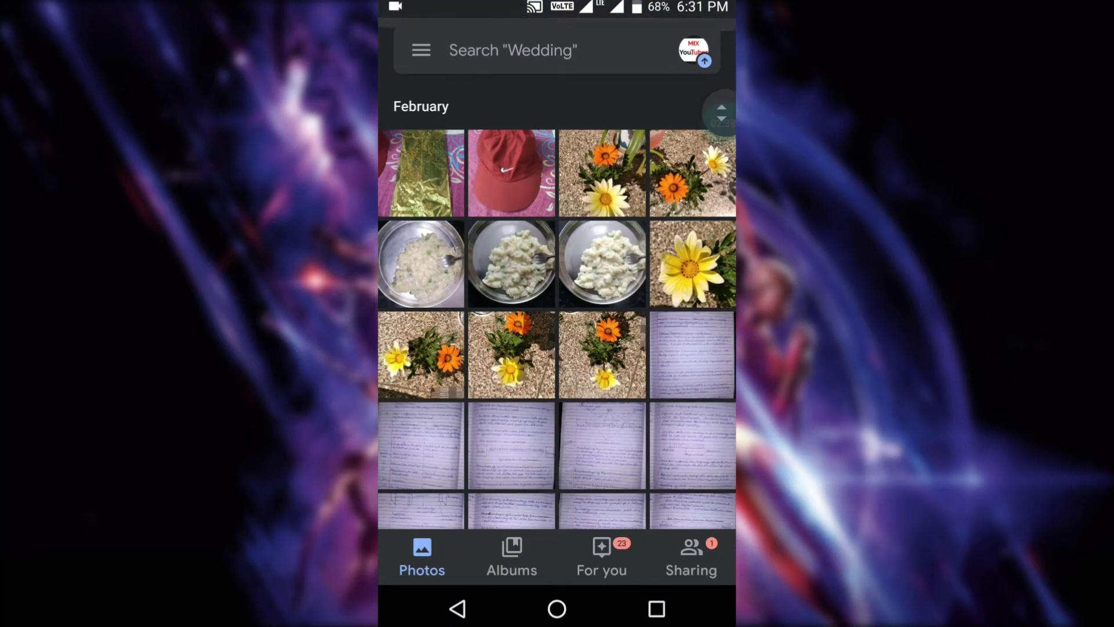
{"action": "left_click", "coordinate": [597, 585]}
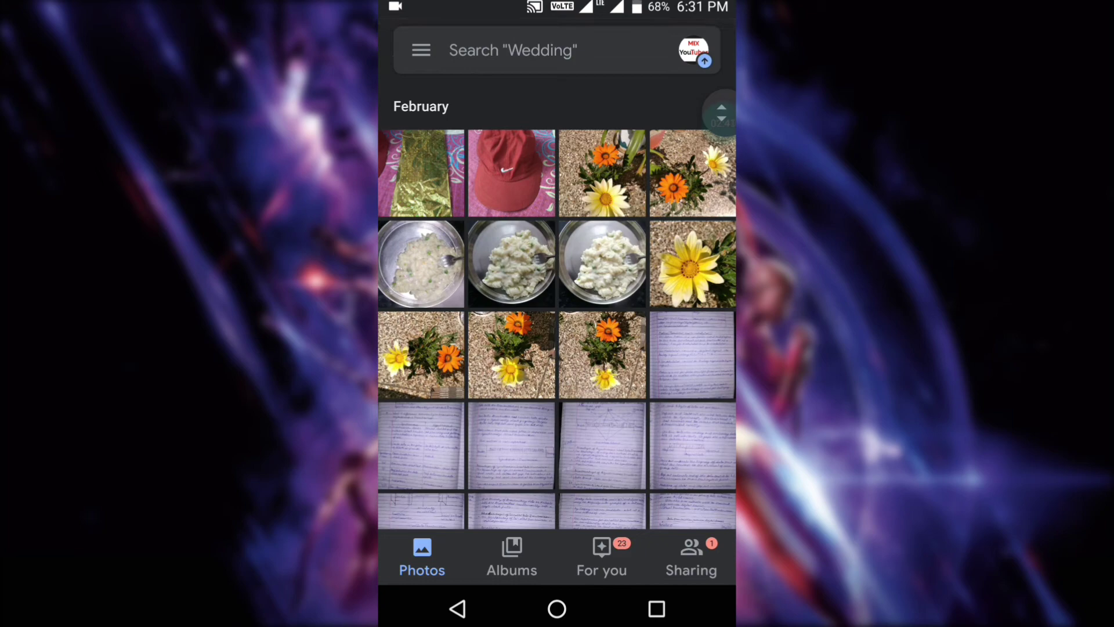
{"action": "left_click", "coordinate": [422, 50]}
{"action": "left_click", "coordinate": [722, 302]}
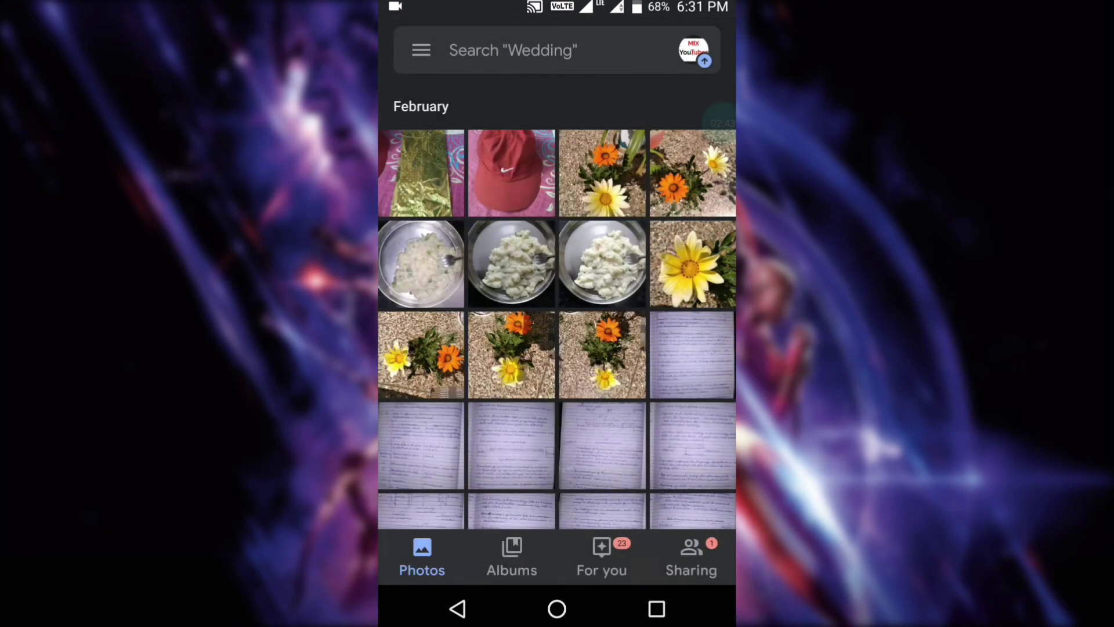
Switch from Google Photos to the Gallery app via the app drawer
{"action": "left_click", "coordinate": [557, 609]}
{"action": "left_click", "coordinate": [557, 537]}
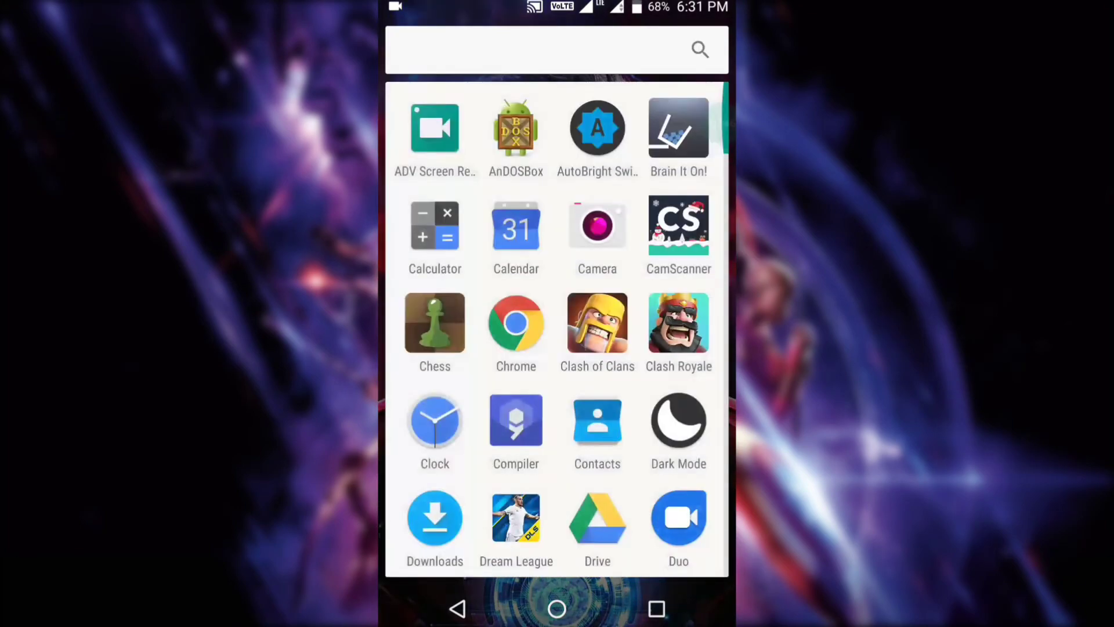
{"action": "scroll", "coordinate": [557, 325], "scroll_direction": "down", "scroll_amount": 5}
{"action": "left_click", "coordinate": [678, 470]}
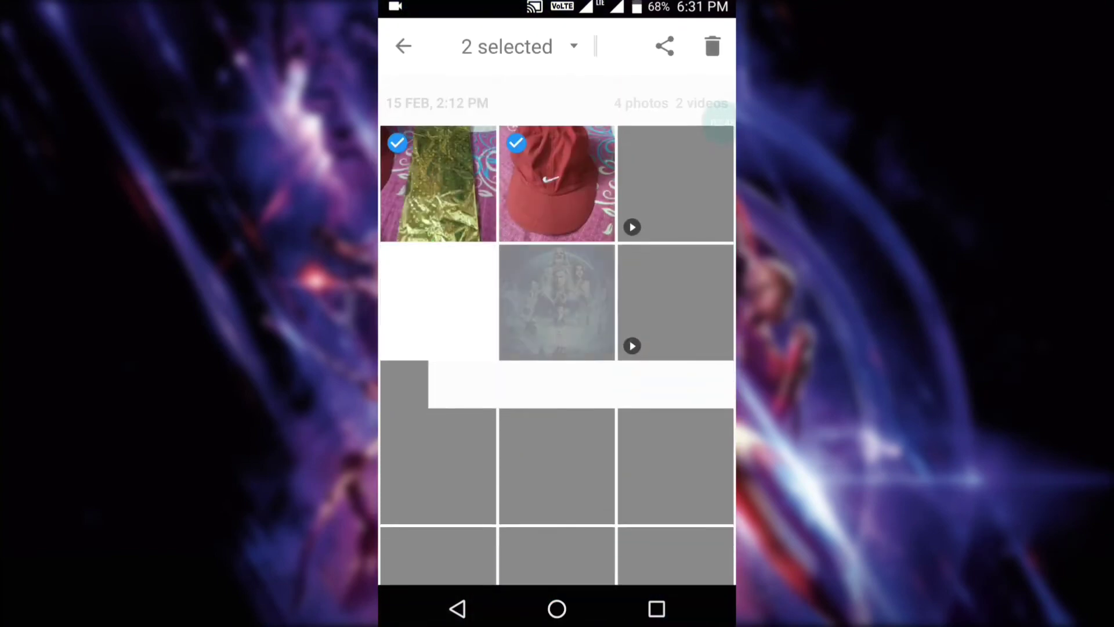
Delete the red cap and gold foil photos from the Gallery Timeline and go home
{"action": "left_click", "coordinate": [458, 609]}
{"action": "left_click", "coordinate": [560, 185]}
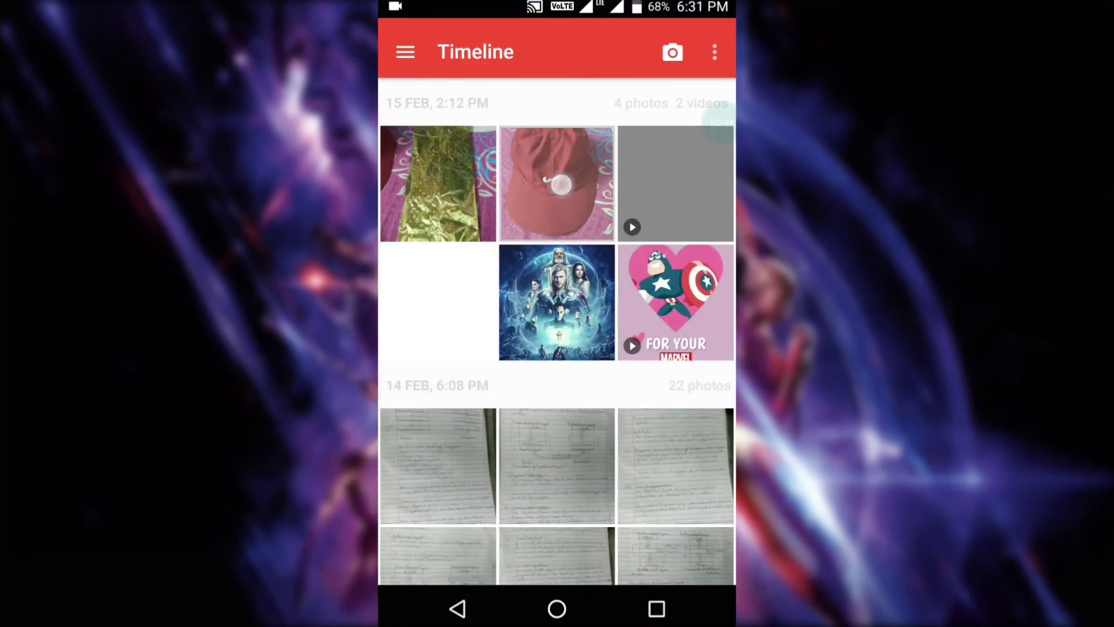
{"action": "left_click", "coordinate": [439, 195]}
{"action": "left_click", "coordinate": [713, 45]}
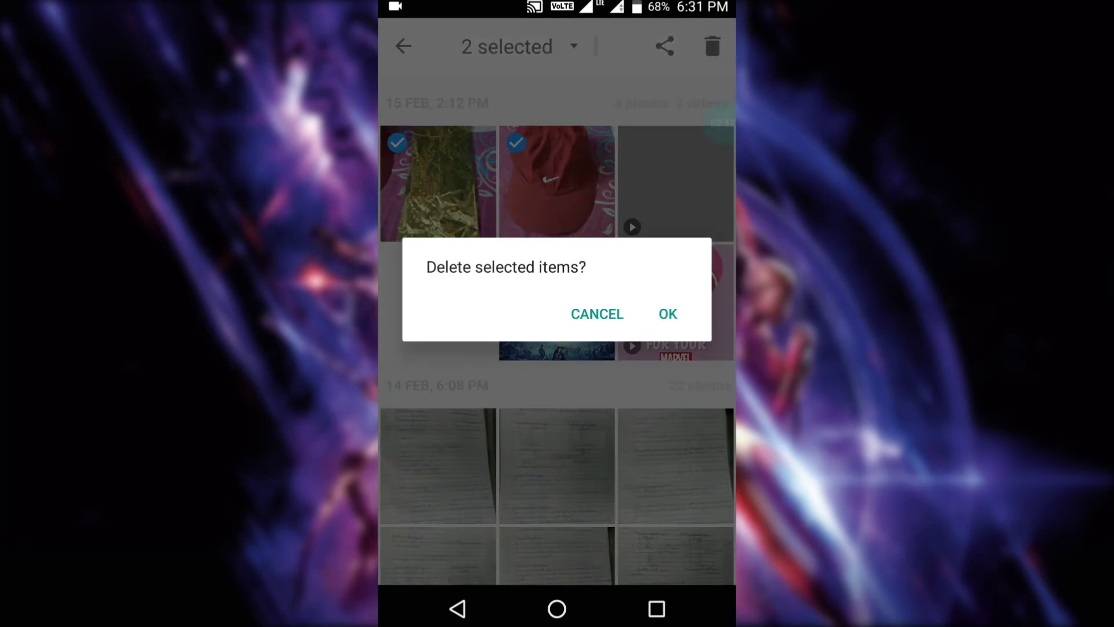
{"action": "left_click", "coordinate": [669, 317]}
{"action": "left_click", "coordinate": [657, 609]}
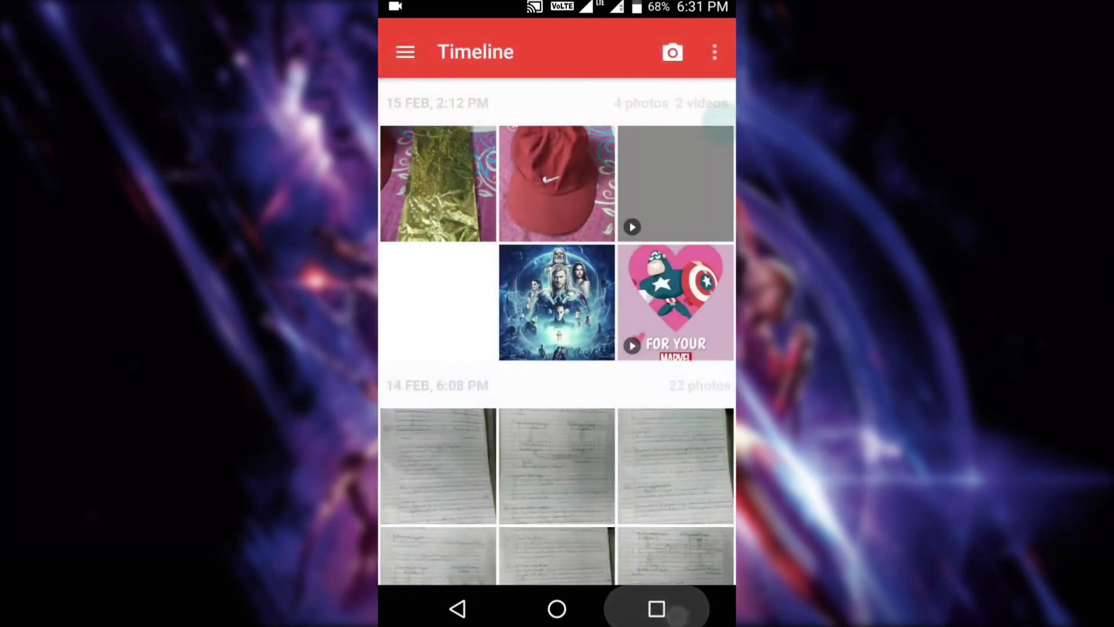
{"action": "left_click", "coordinate": [557, 609]}
Use Save to device on the red cap photo in Google Photos, then go home
{"action": "left_click", "coordinate": [425, 430]}
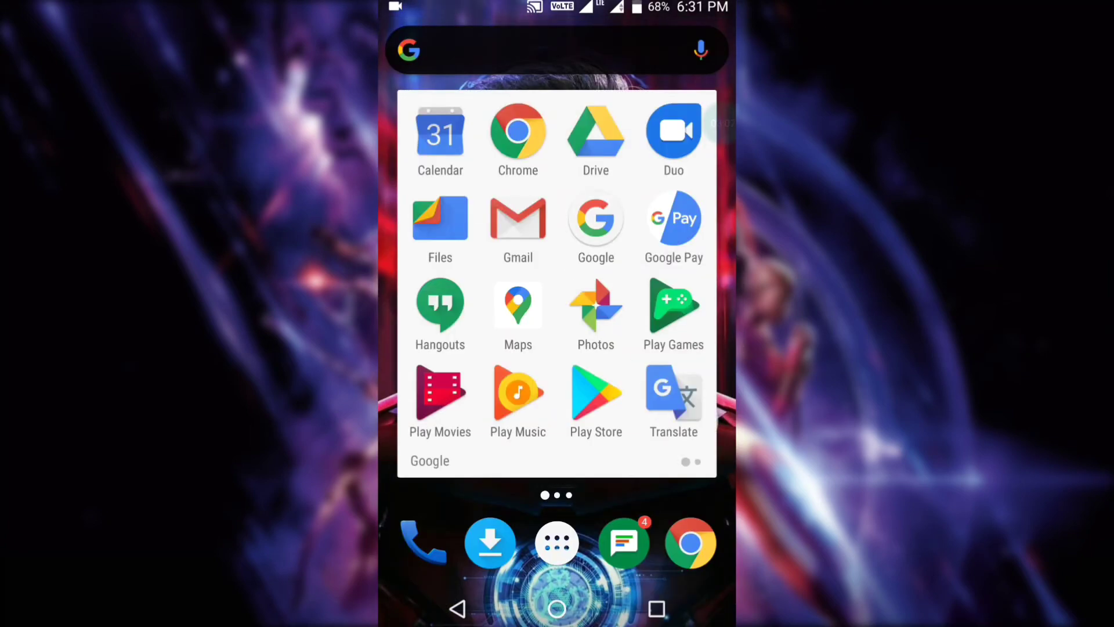
{"action": "left_click", "coordinate": [594, 303]}
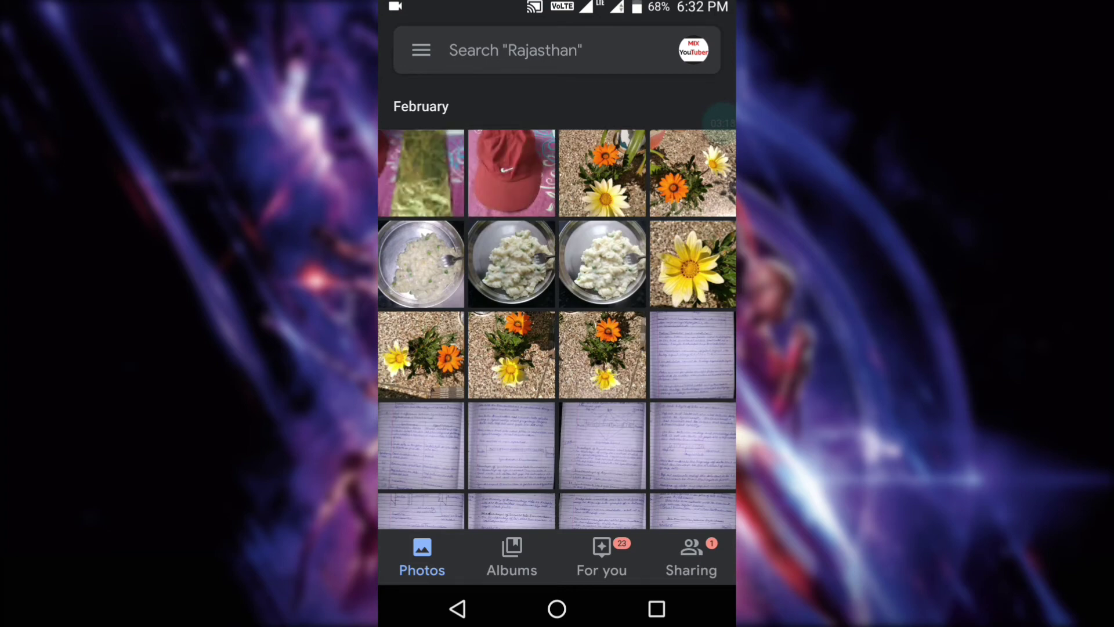
{"action": "left_click", "coordinate": [534, 148]}
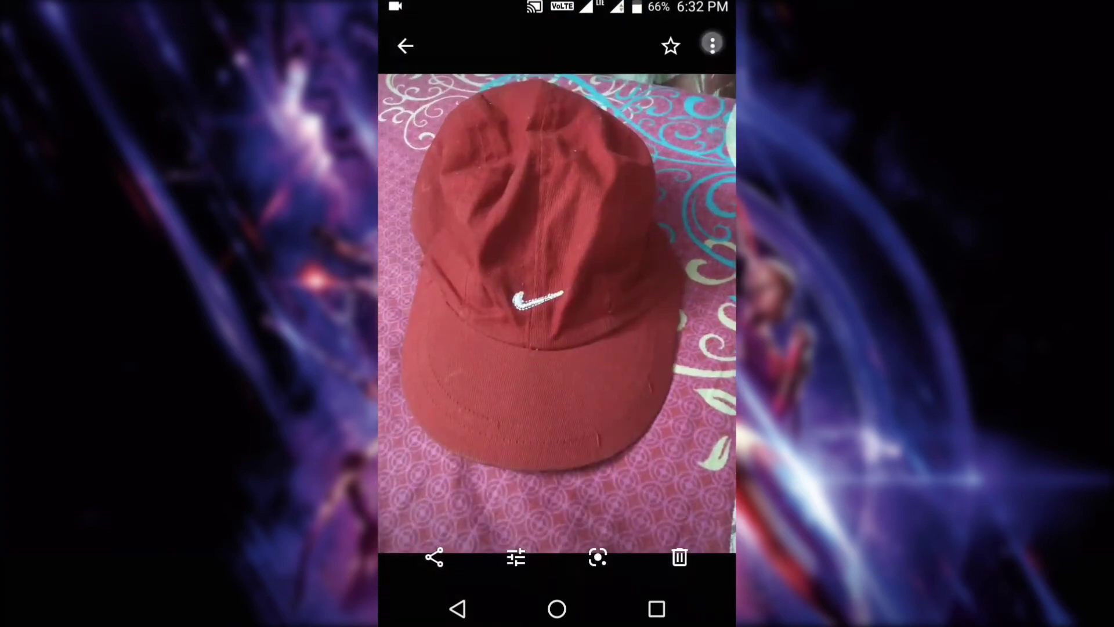
{"action": "left_click", "coordinate": [712, 44]}
{"action": "left_click", "coordinate": [580, 284]}
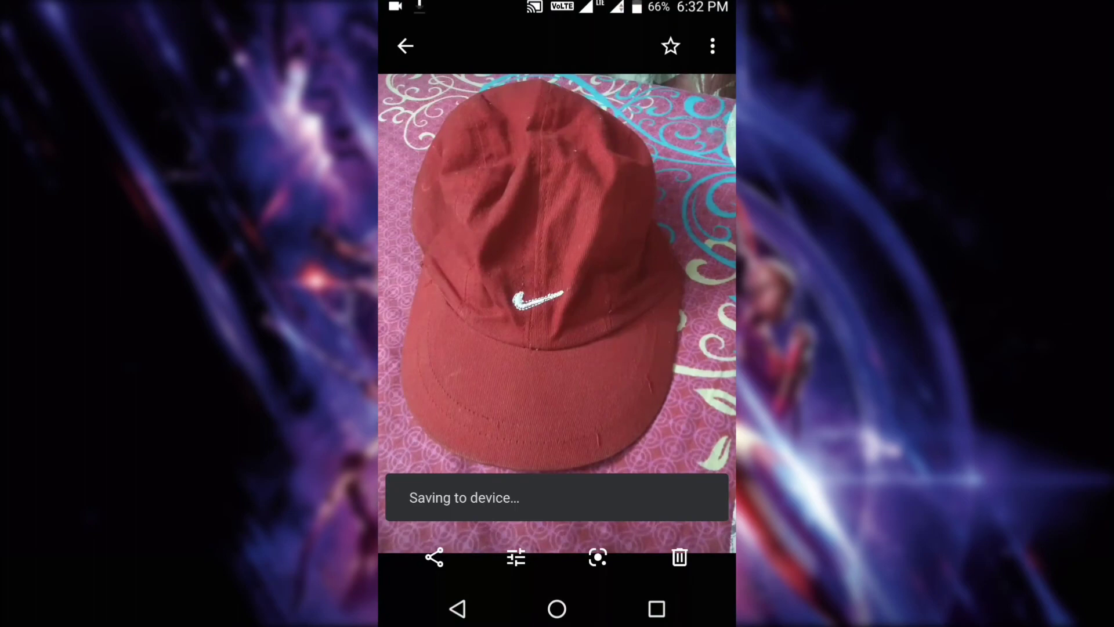
{"action": "left_click", "coordinate": [557, 609]}
{"action": "left_click_drag", "start_coordinate": [557, 6], "coordinate": [557, 290]}
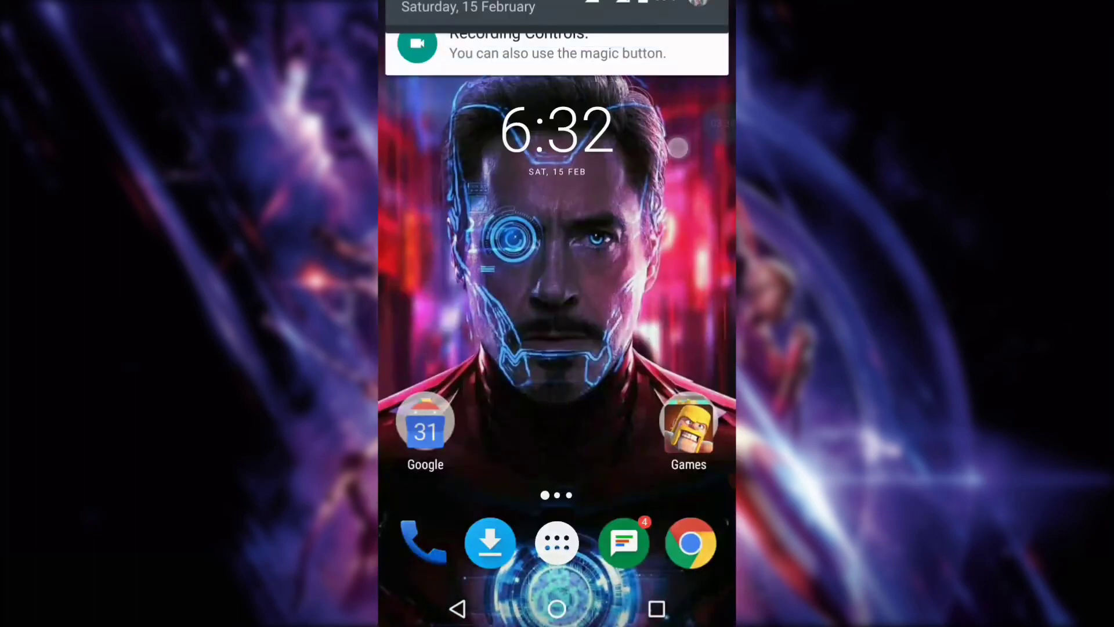
{"action": "left_click_drag", "start_coordinate": [689, 196], "coordinate": [689, 58]}
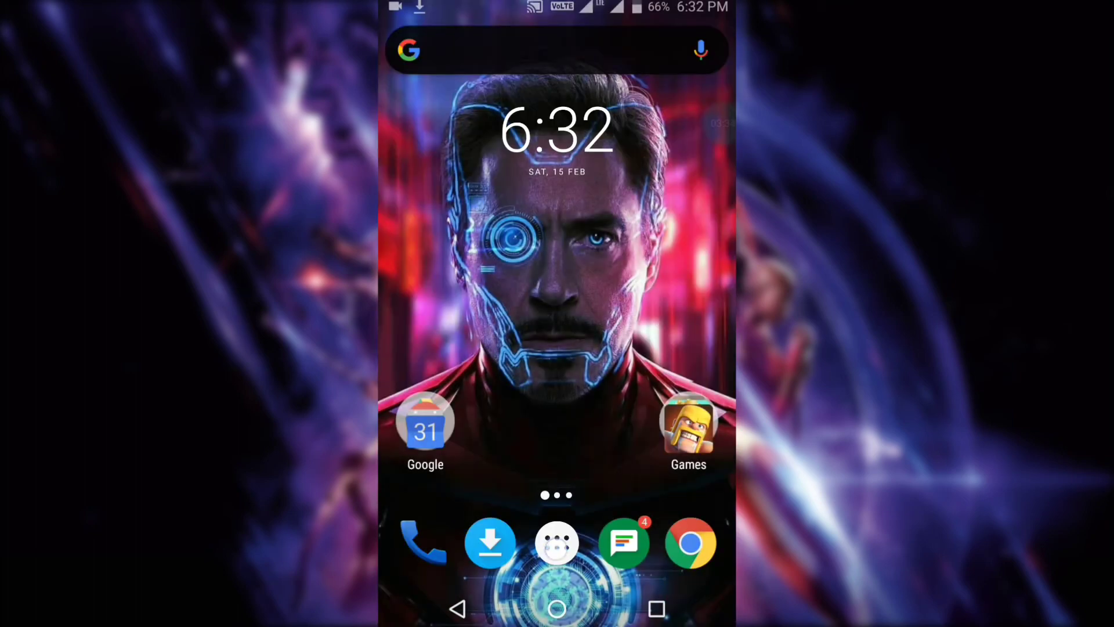
{"action": "left_click", "coordinate": [557, 543]}
{"action": "left_click_drag", "start_coordinate": [557, 464], "coordinate": [557, 185]}
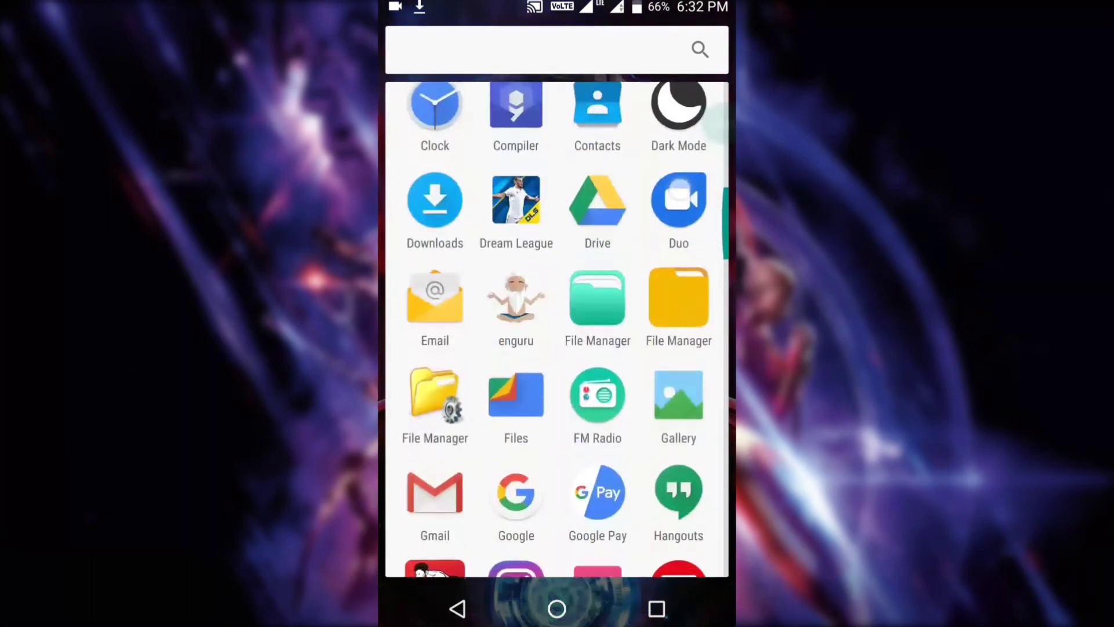
{"action": "left_click", "coordinate": [678, 391]}
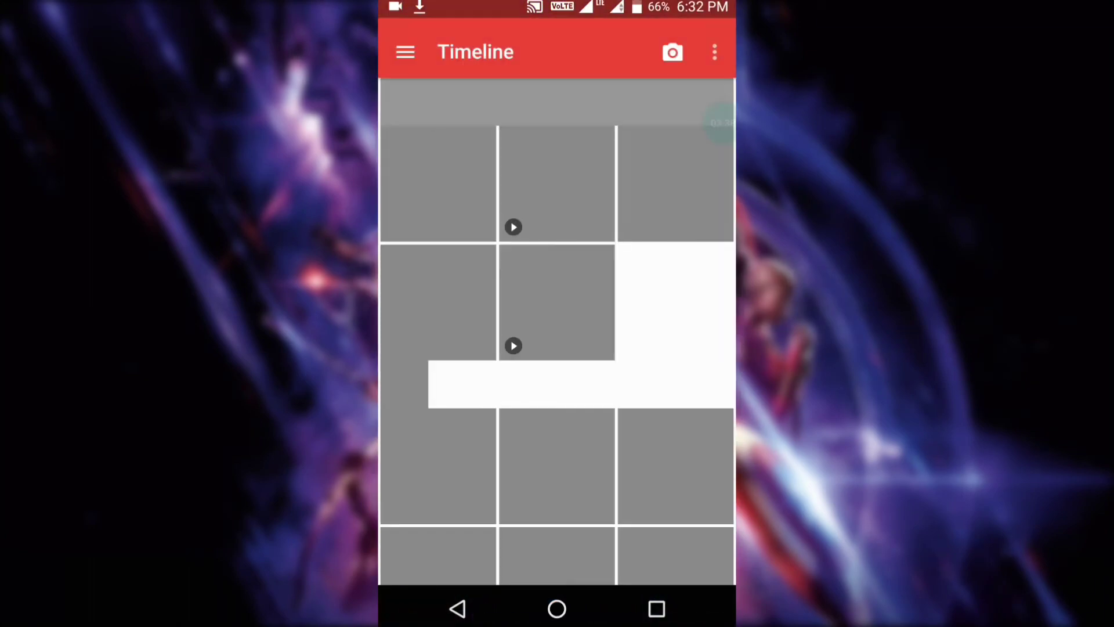
{"action": "left_click", "coordinate": [439, 164]}
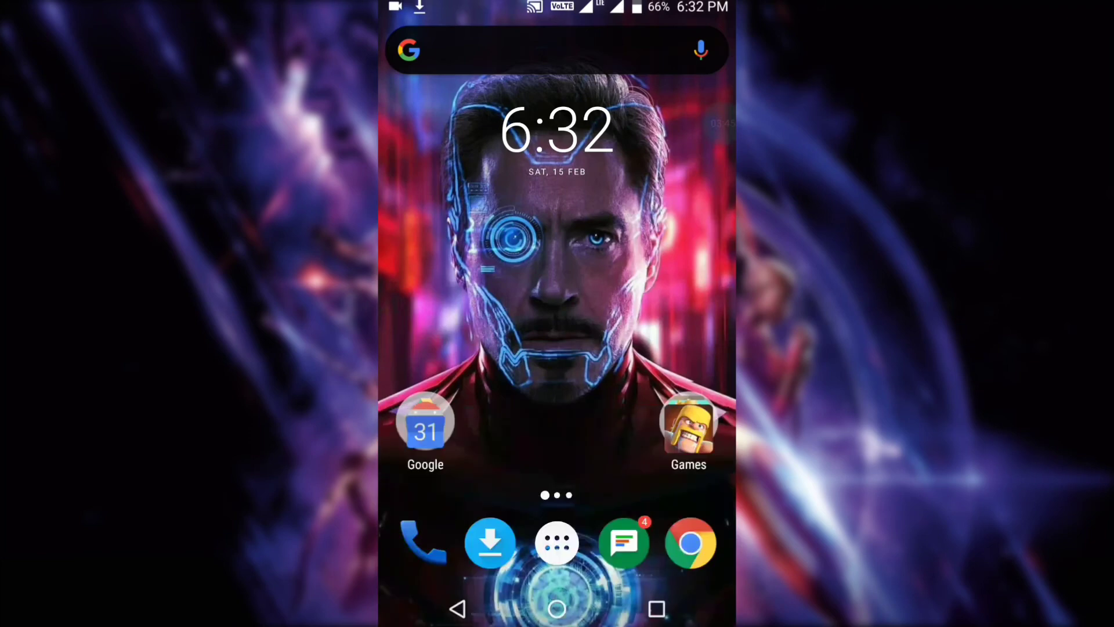
Open Google Photos and go to the Device folders list from the navigation menu
{"action": "left_click", "coordinate": [426, 424]}
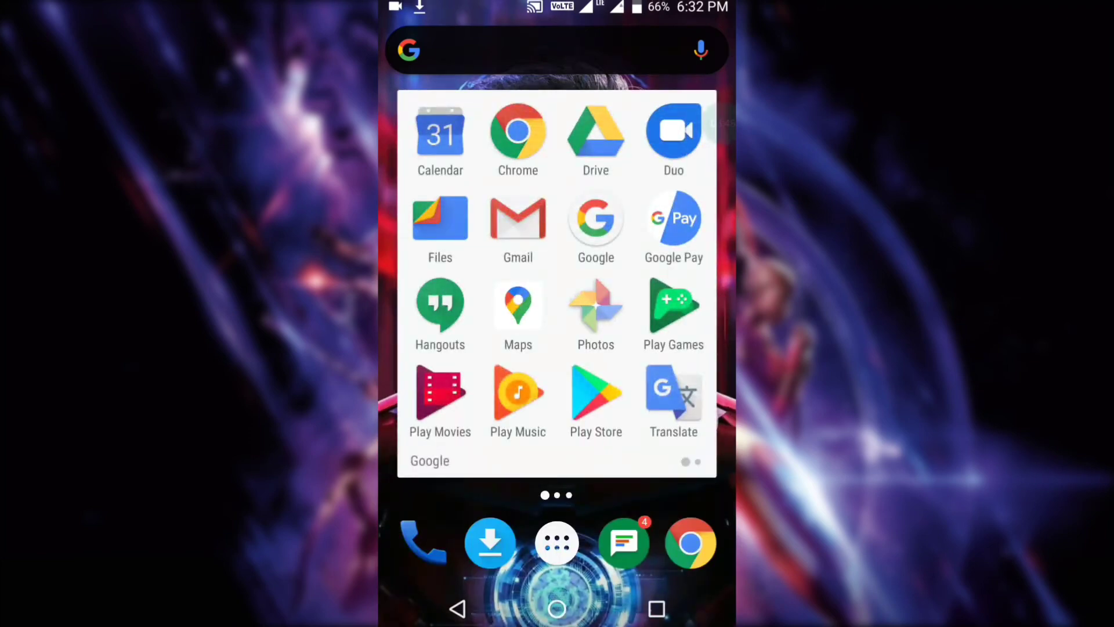
{"action": "left_click", "coordinate": [596, 306]}
{"action": "left_click", "coordinate": [458, 609]}
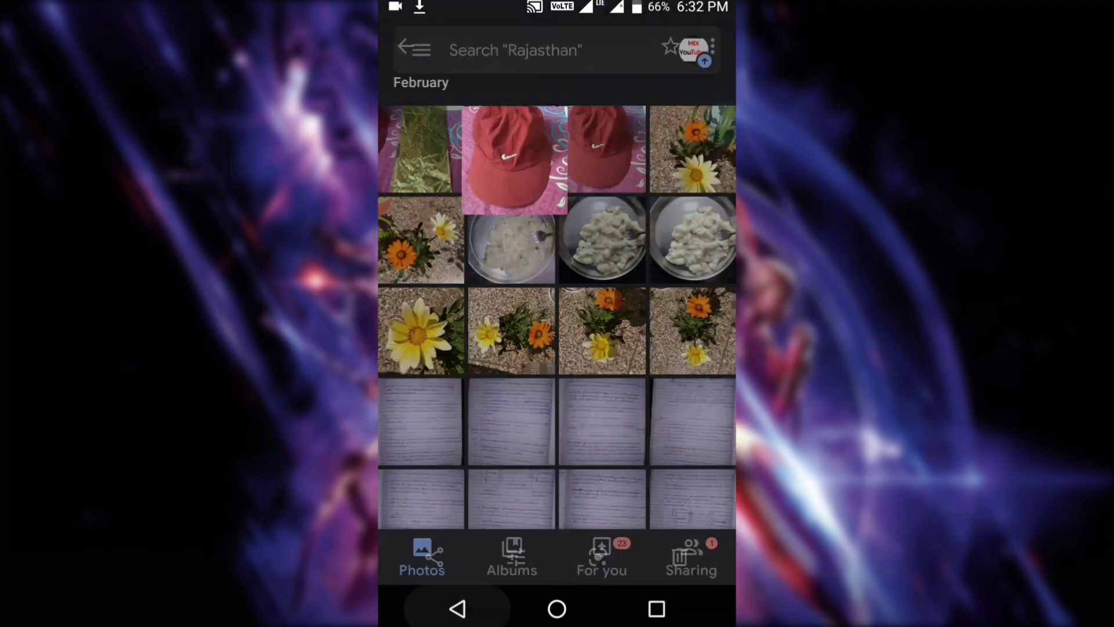
{"action": "left_click", "coordinate": [416, 47]}
{"action": "left_click", "coordinate": [498, 115]}
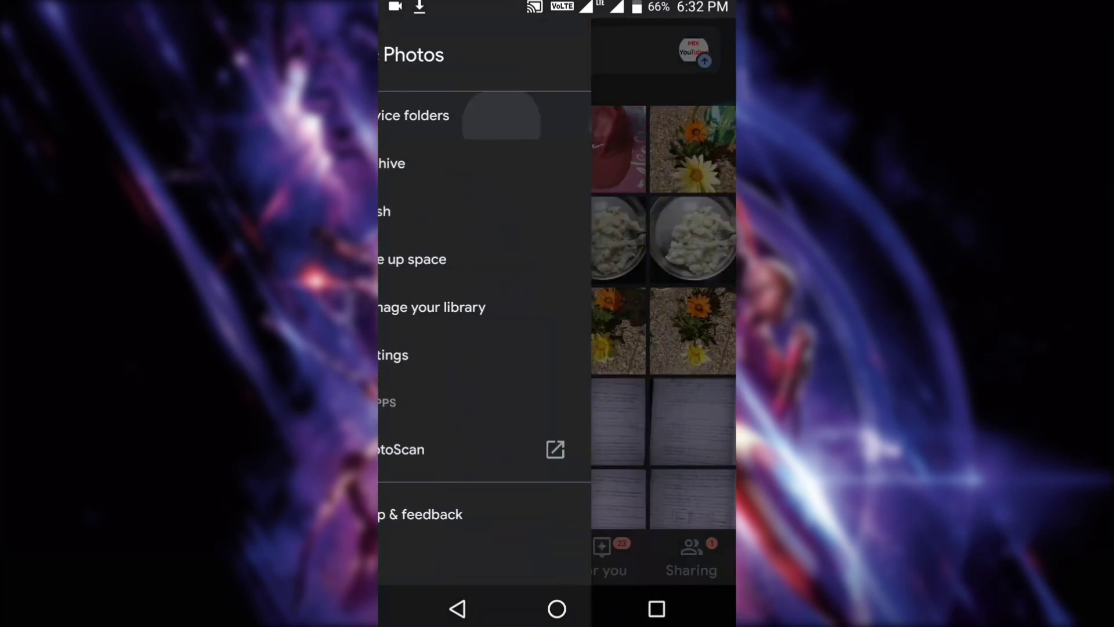
Keep Back up & sync on for the Camera folder and return to the folders list
{"action": "left_click", "coordinate": [456, 179]}
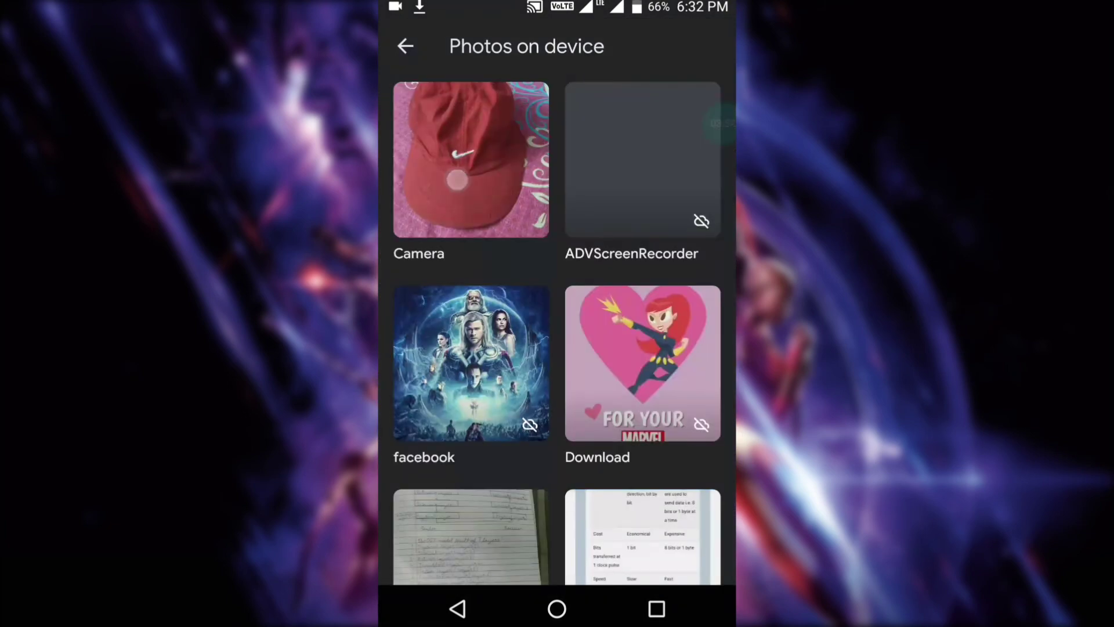
{"action": "left_click", "coordinate": [643, 122]}
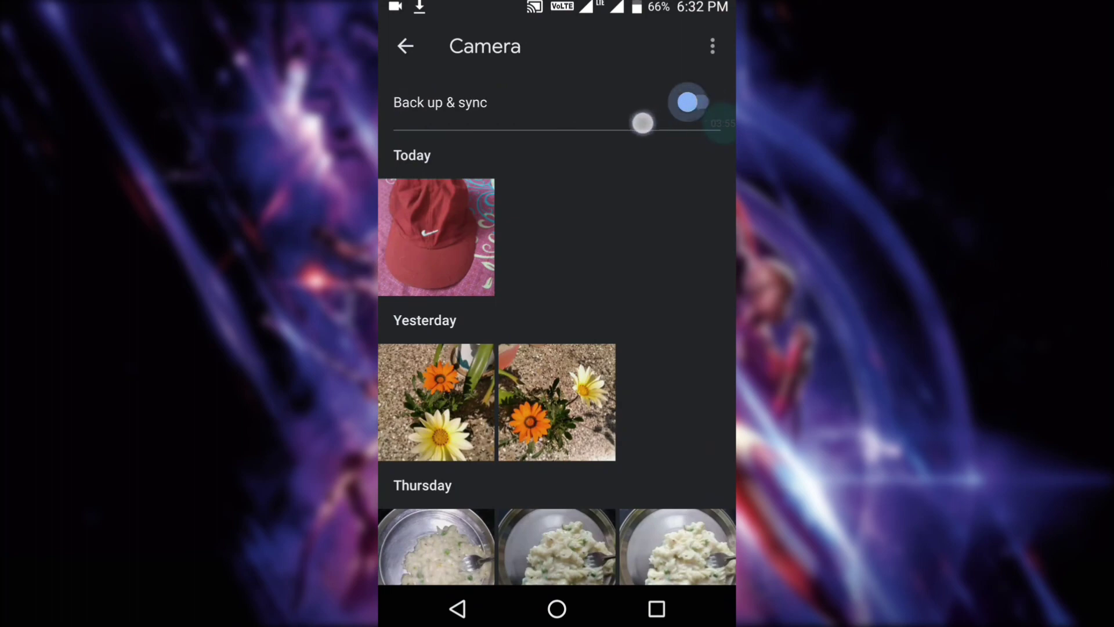
{"action": "left_click", "coordinate": [563, 348]}
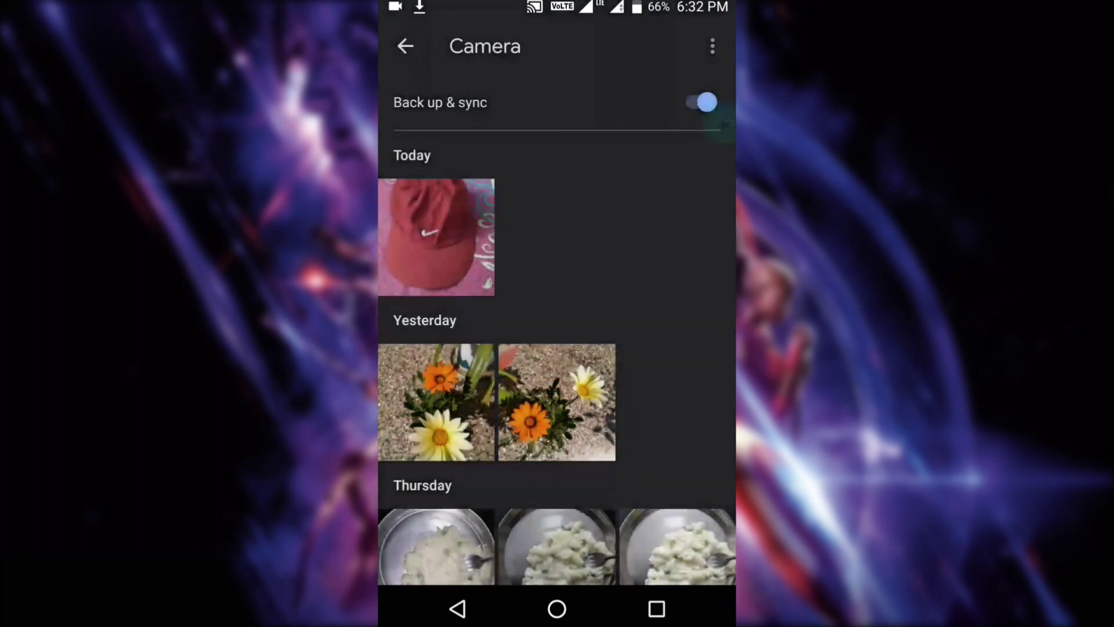
{"action": "left_click", "coordinate": [458, 609]}
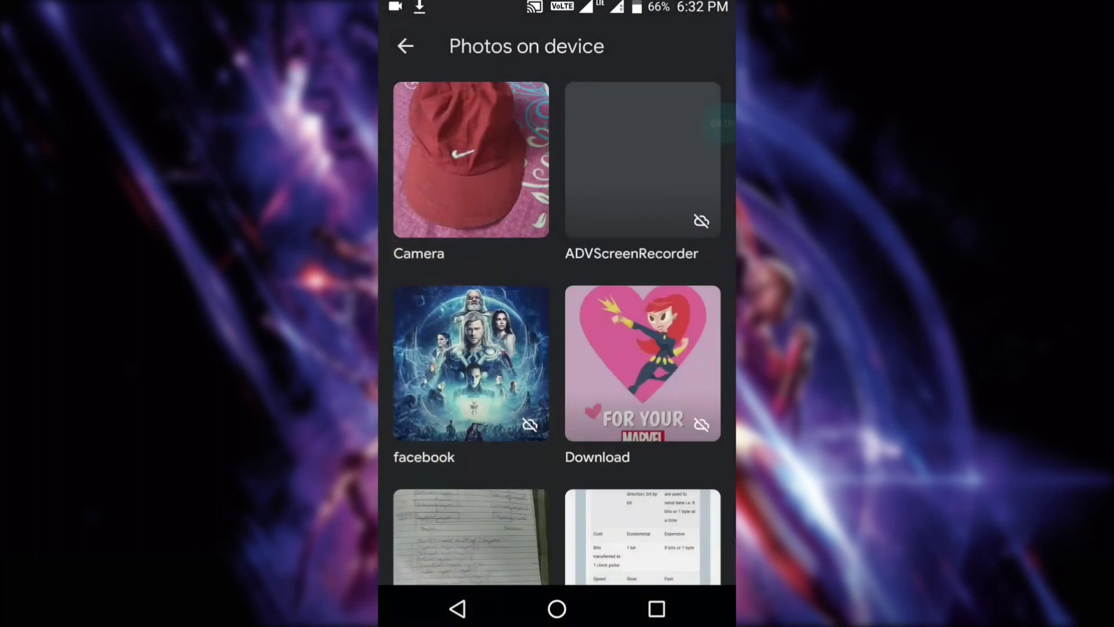
{"action": "scroll", "coordinate": [558, 302], "scroll_direction": "down", "scroll_amount": 3}
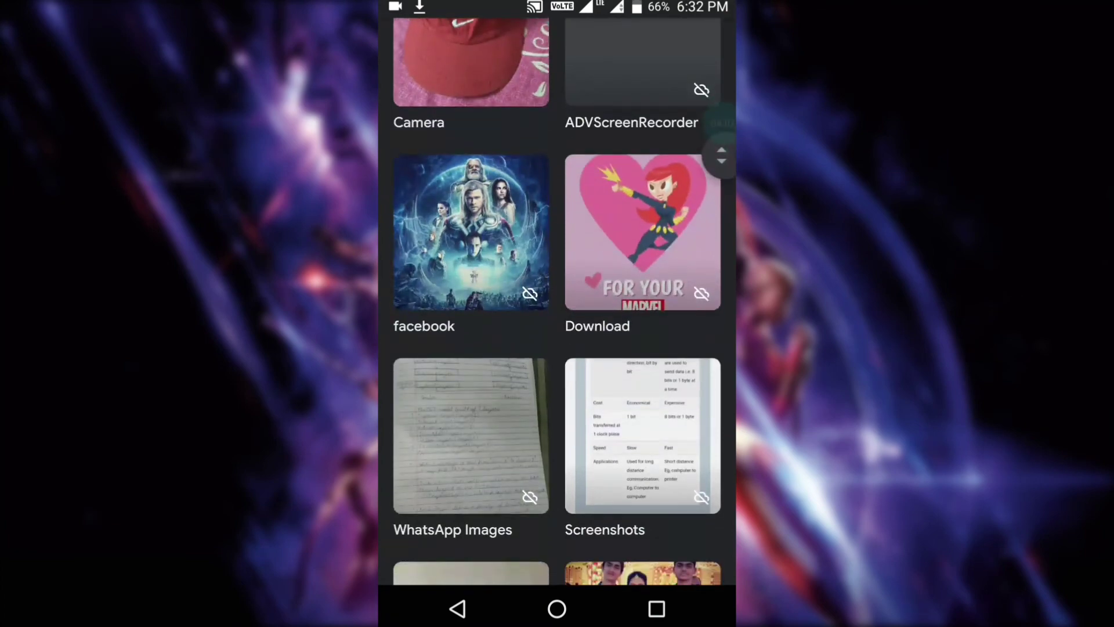
{"action": "scroll", "coordinate": [558, 302], "scroll_direction": "down", "scroll_amount": 5}
{"action": "left_click", "coordinate": [471, 199]}
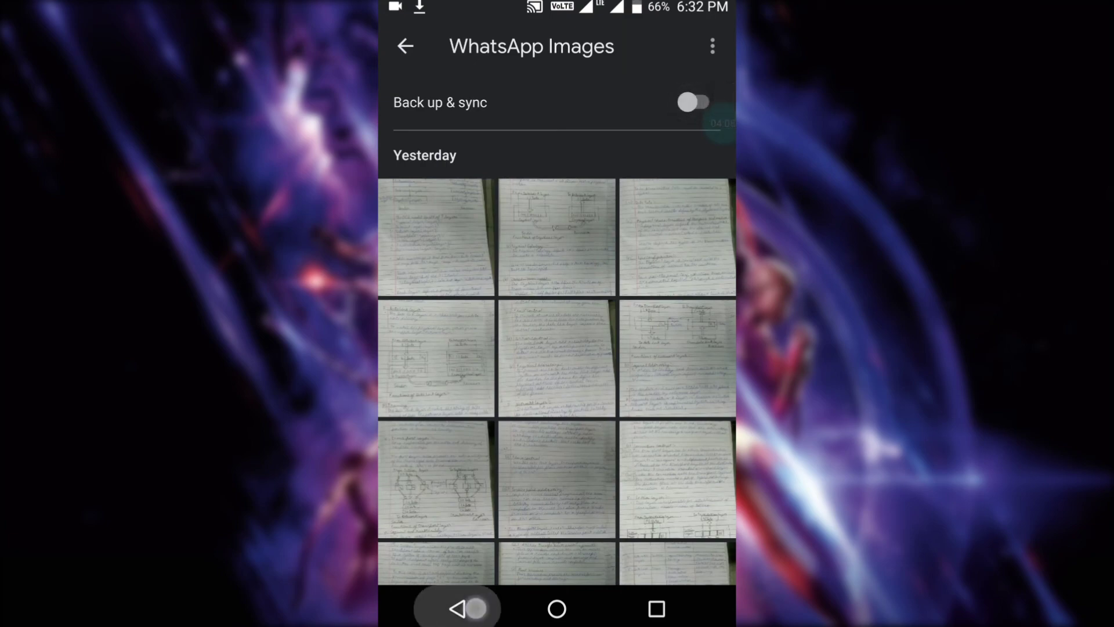
{"action": "left_click_drag", "start_coordinate": [643, 431], "coordinate": [643, 146]}
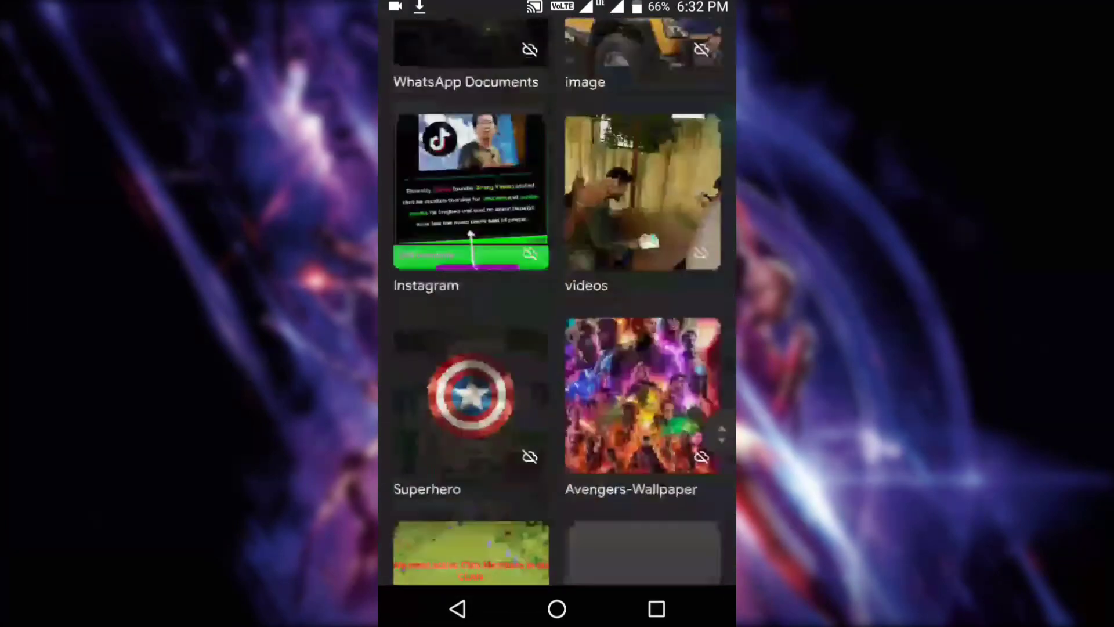
{"action": "mouse_move", "coordinate": [700, 193]}
{"action": "left_mouse_down"}
{"action": "mouse_move", "coordinate": [700, 272]}
{"action": "mouse_move", "coordinate": [699, 194]}
{"action": "left_mouse_up"}
{"action": "left_click", "coordinate": [643, 459]}
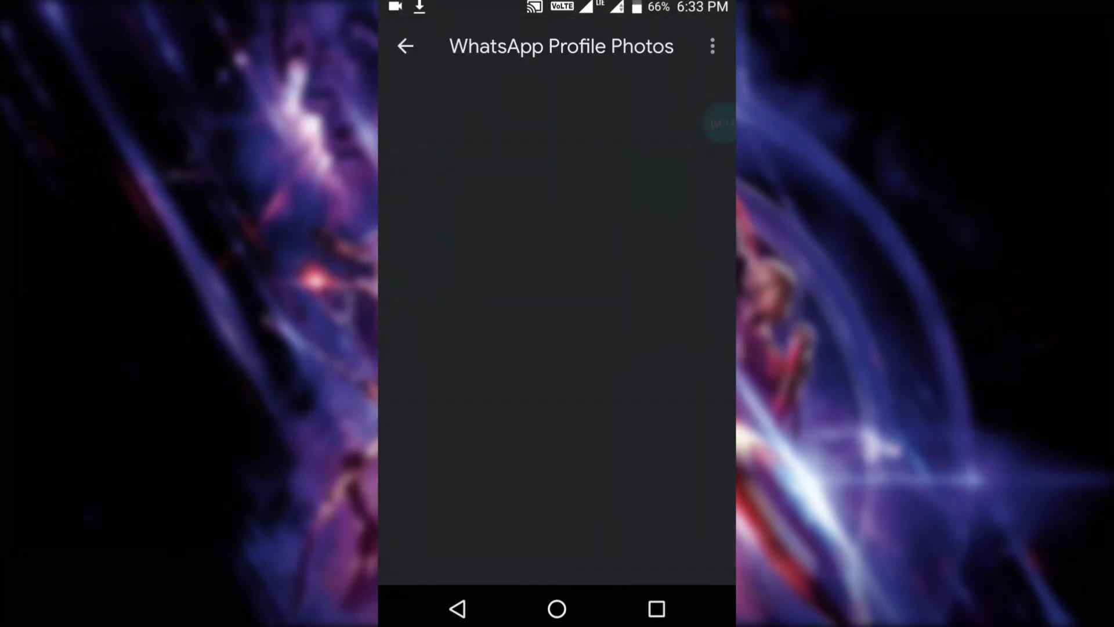
{"action": "left_click", "coordinate": [458, 609]}
{"action": "left_click_drag", "start_coordinate": [667, 294], "coordinate": [667, 522]}
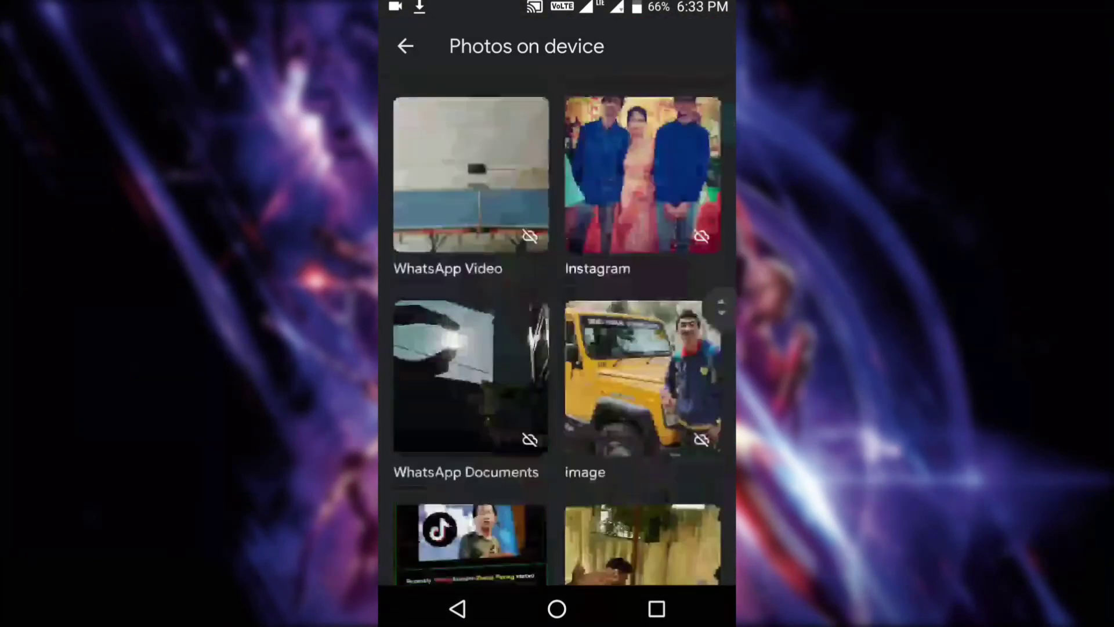